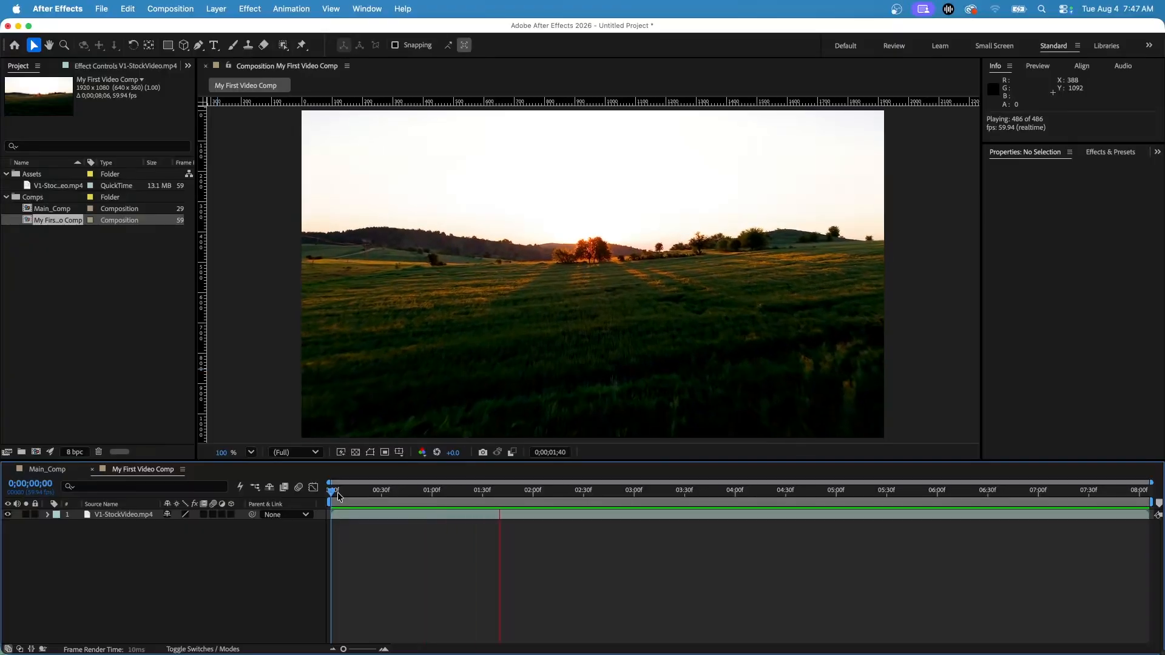
Preview the playback of My First Video Comp and stop it partway through
key(space)
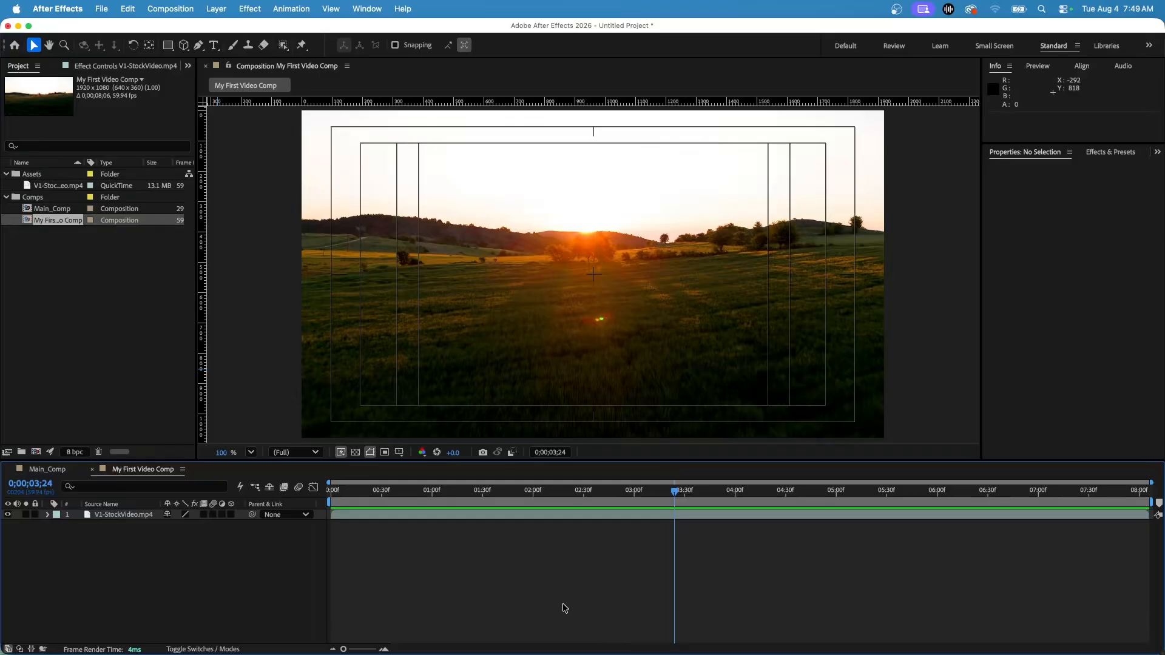
key(space)
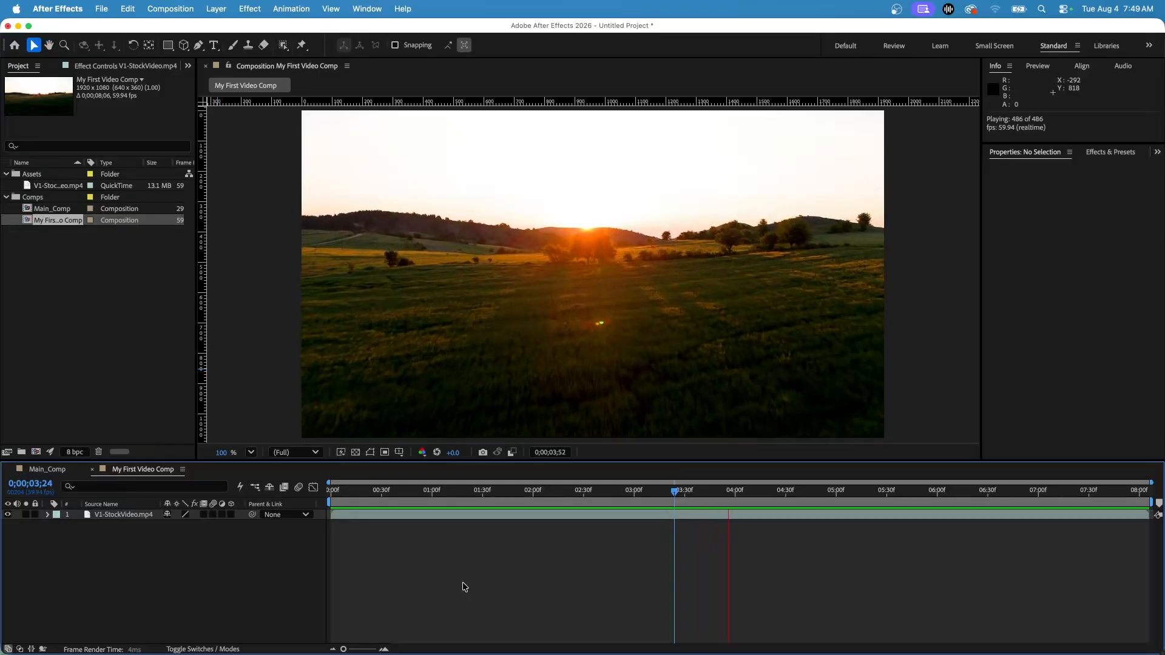
key(space)
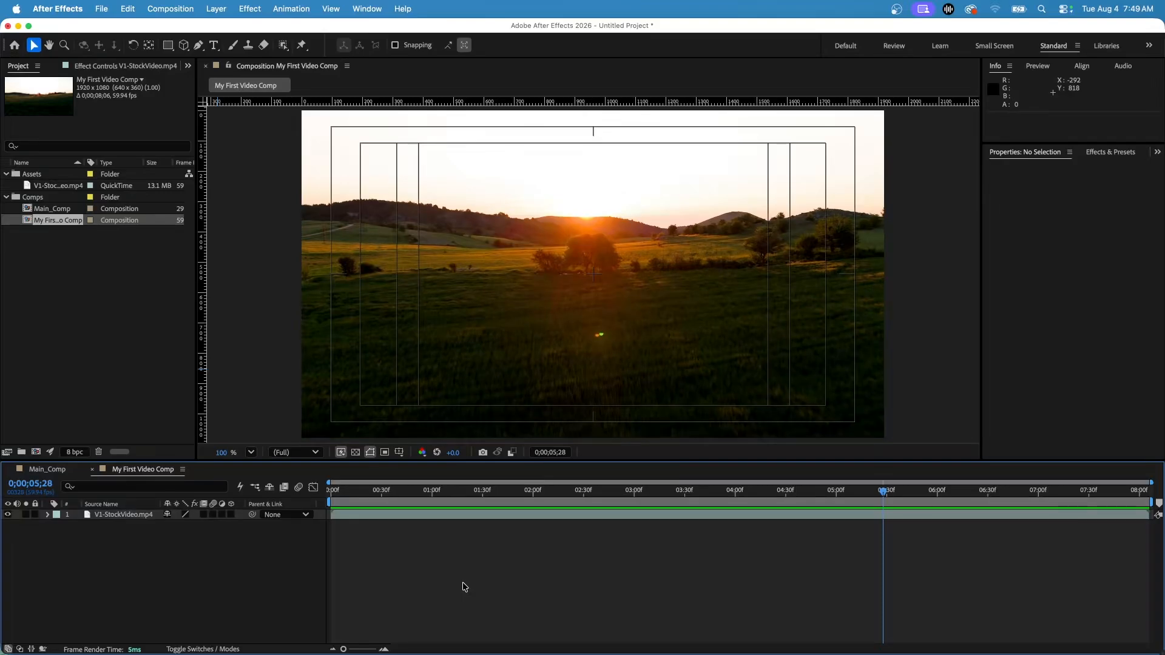
Hide the V1-StockVideo.mp4 layer for a playback preview and make the layer visible again
click(8, 516)
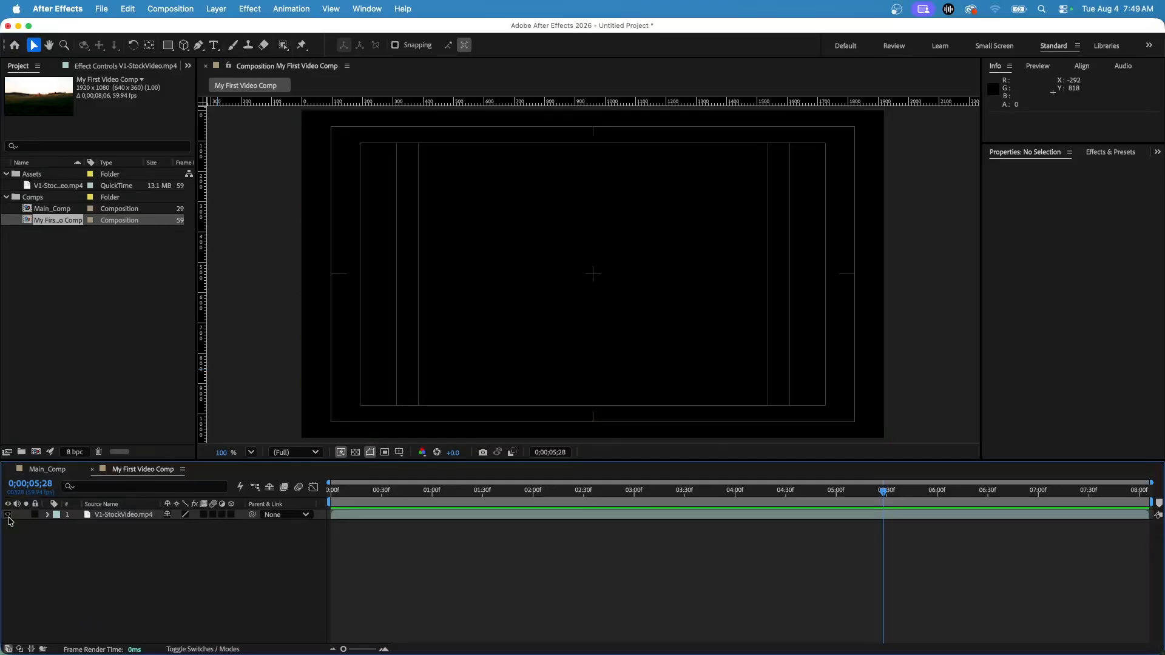
key(space)
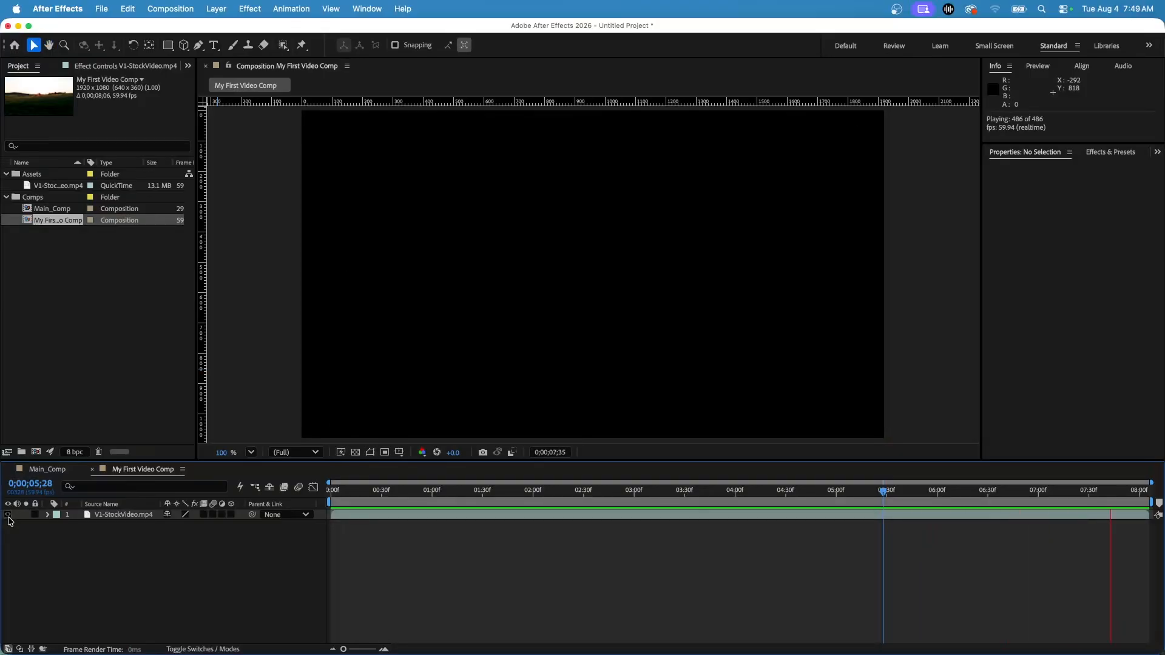
key(space)
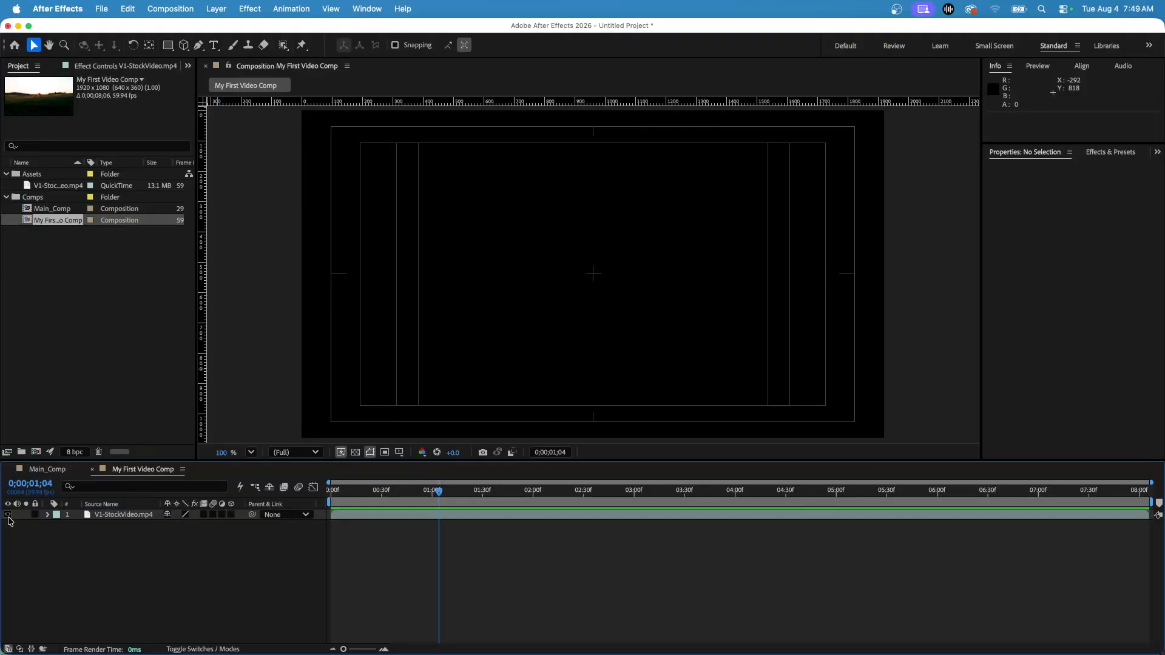
click(9, 517)
click(7, 515)
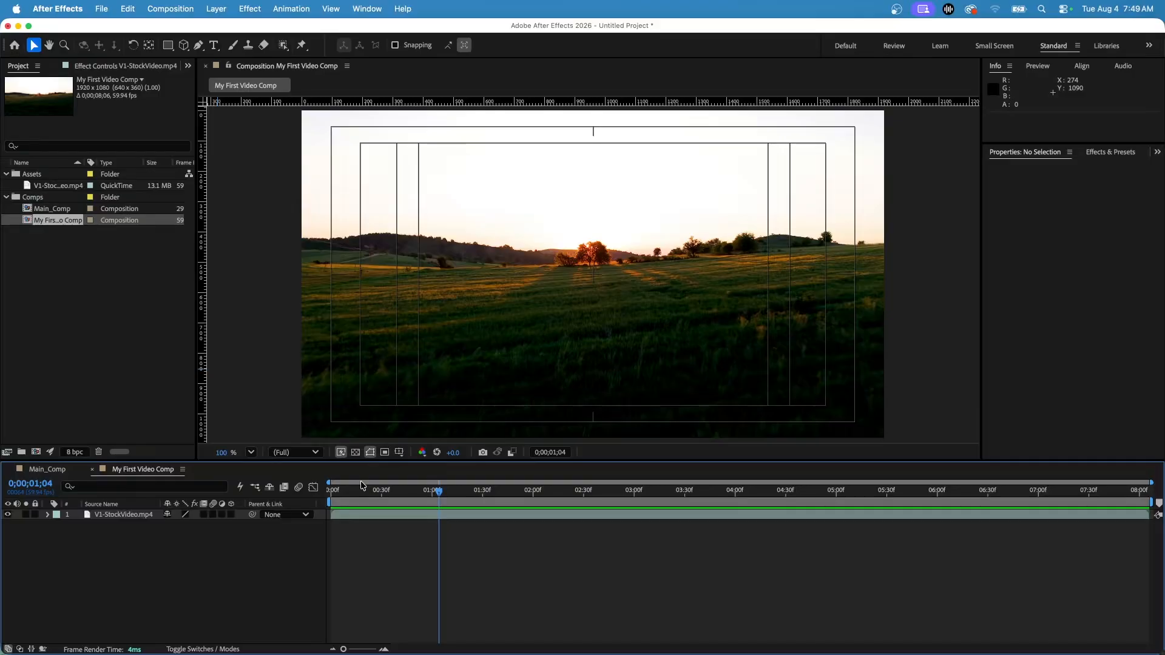
Move the playhead to exactly 0;00;02;00 and set the start of the work area there
drag(439, 490, 536, 498)
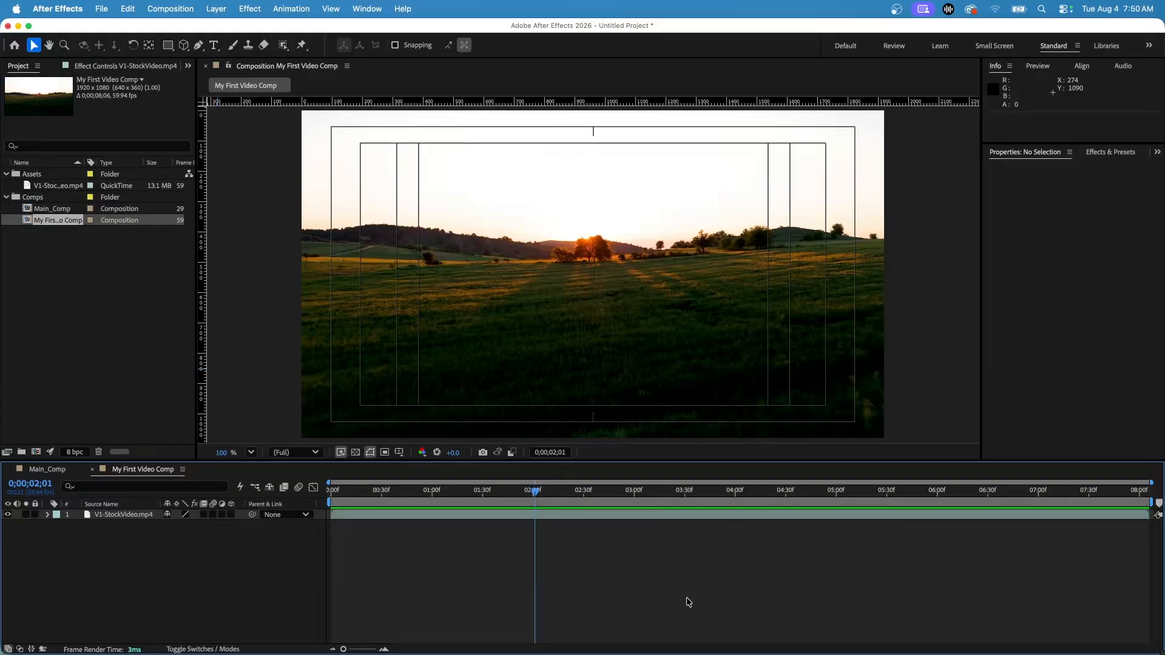
click(37, 489)
text(200)
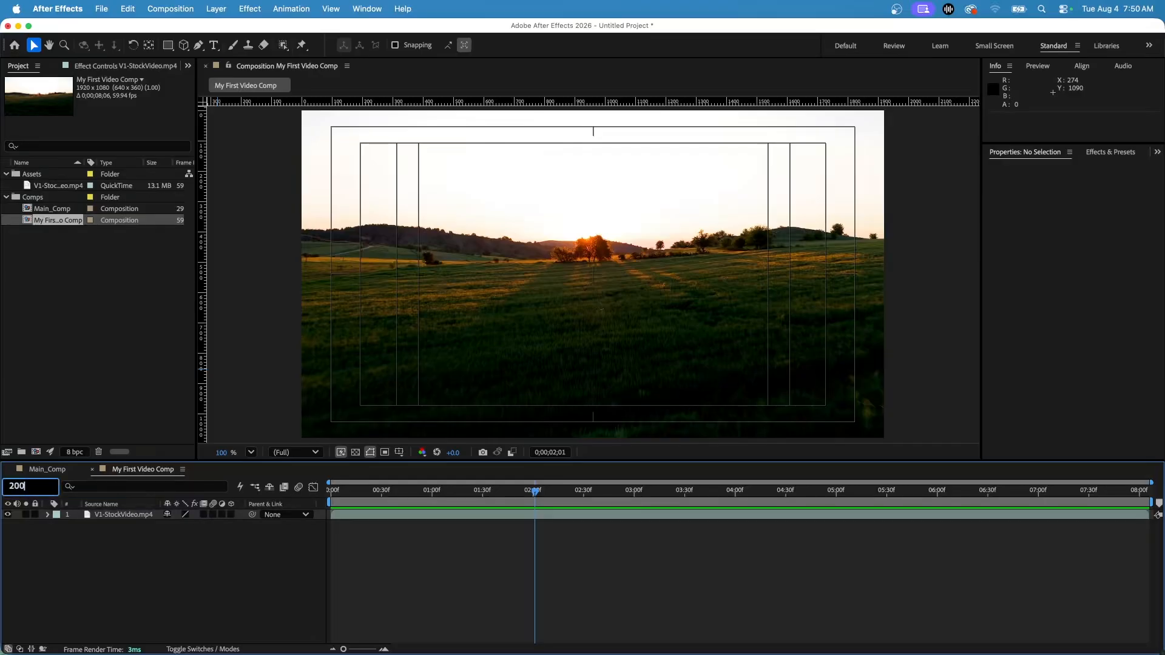
key(Return)
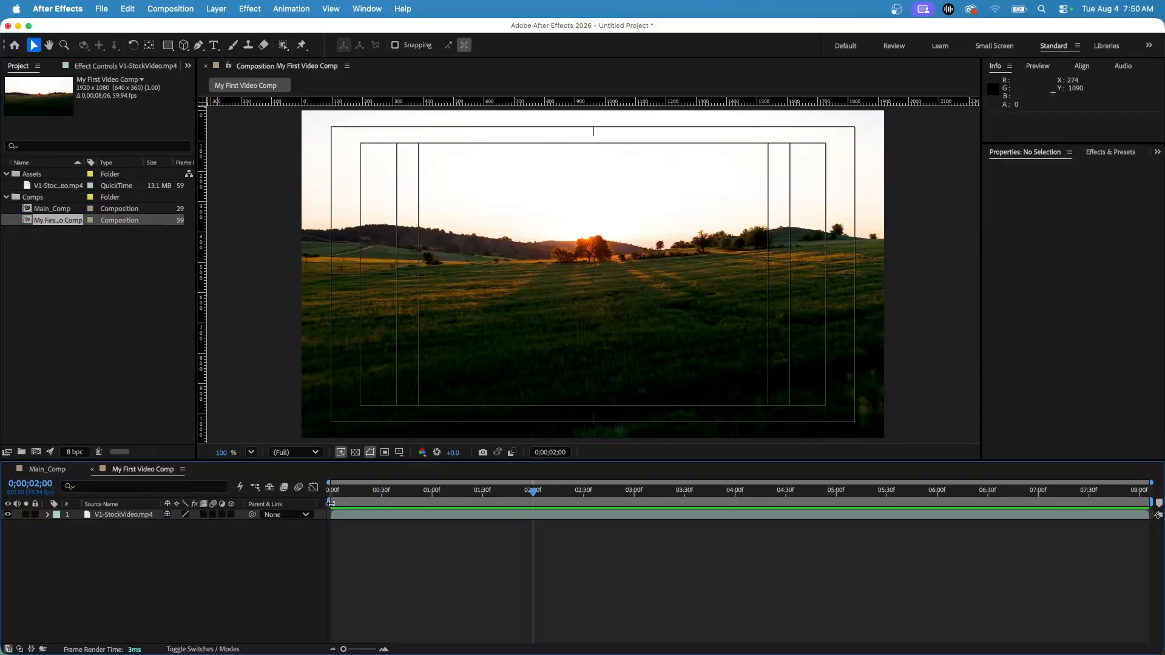
drag(329, 503, 539, 514)
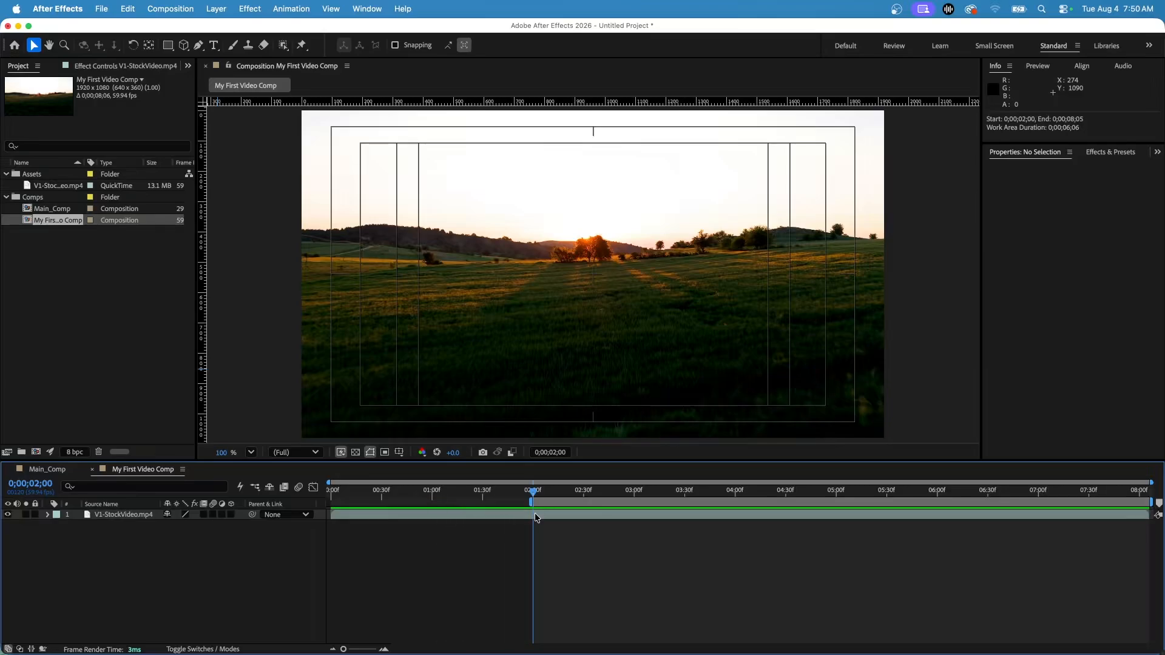
Set the work area's end at 0;00;04;00 and preview only that section
click(40, 485)
text(400)
key(Return)
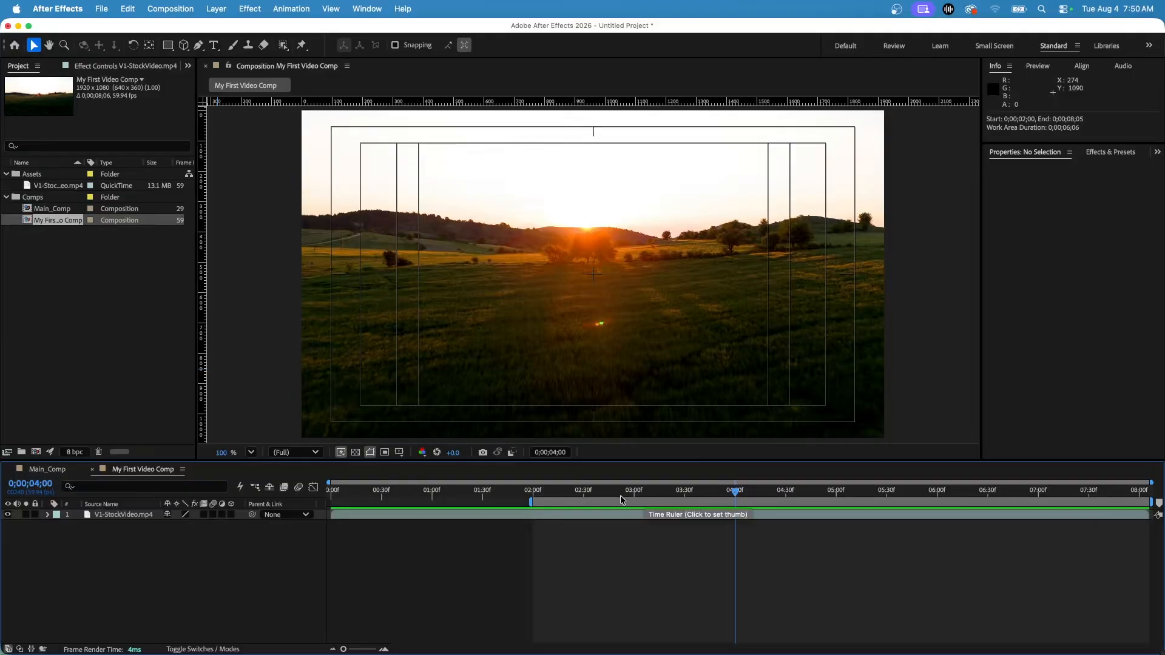
key(n)
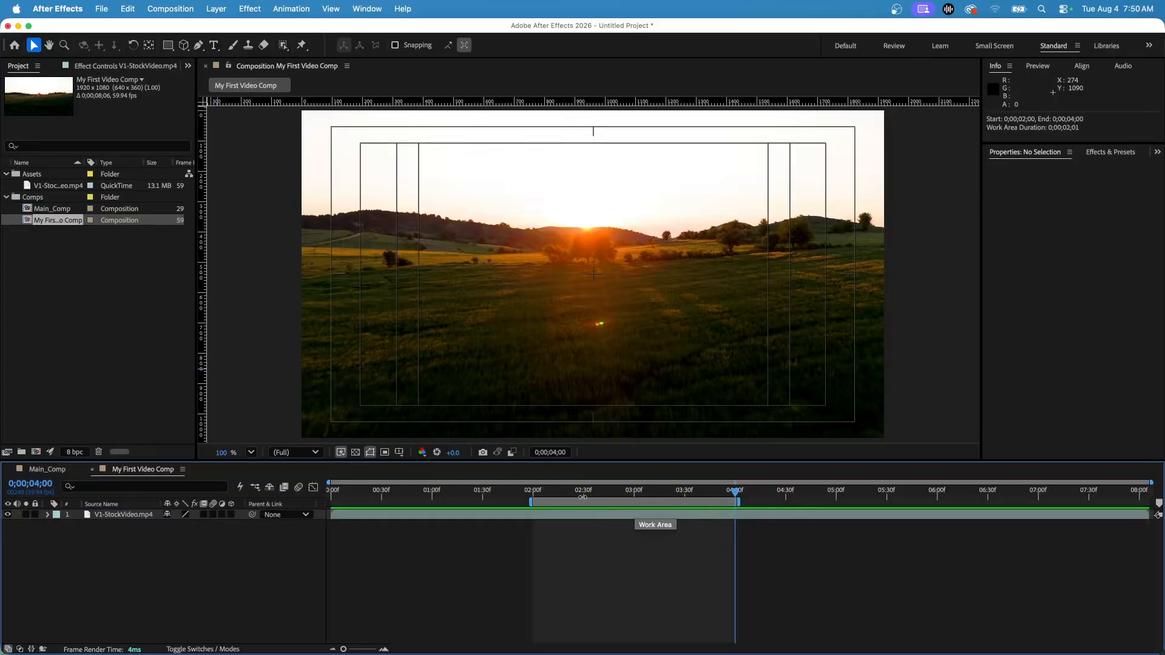
key(space)
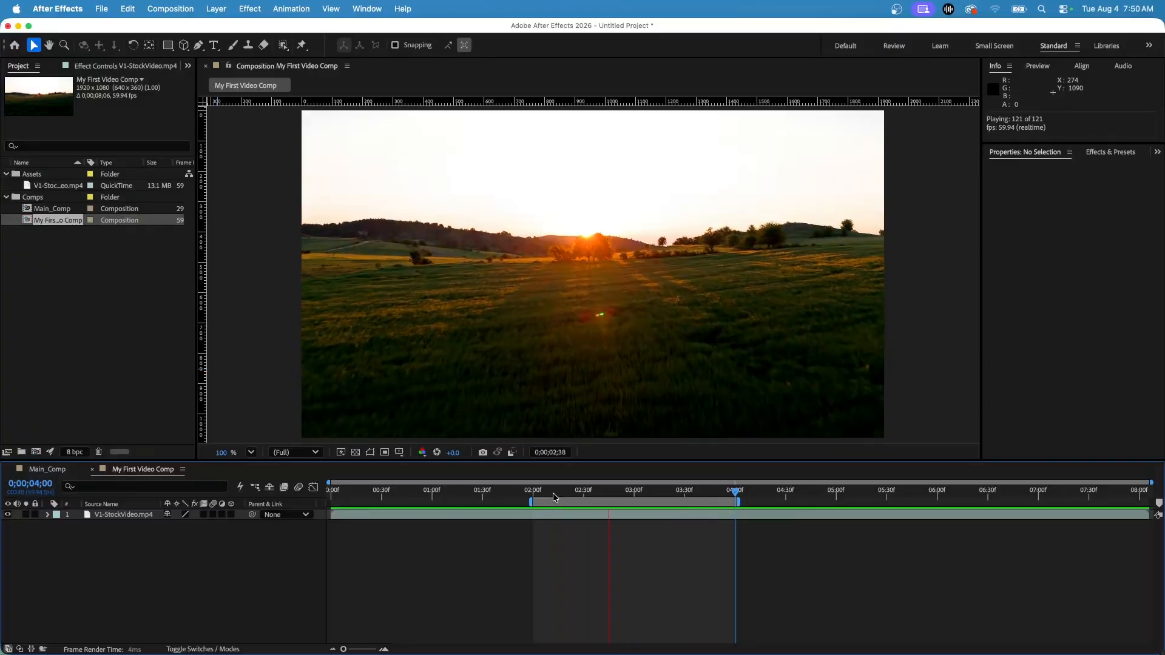
key(space)
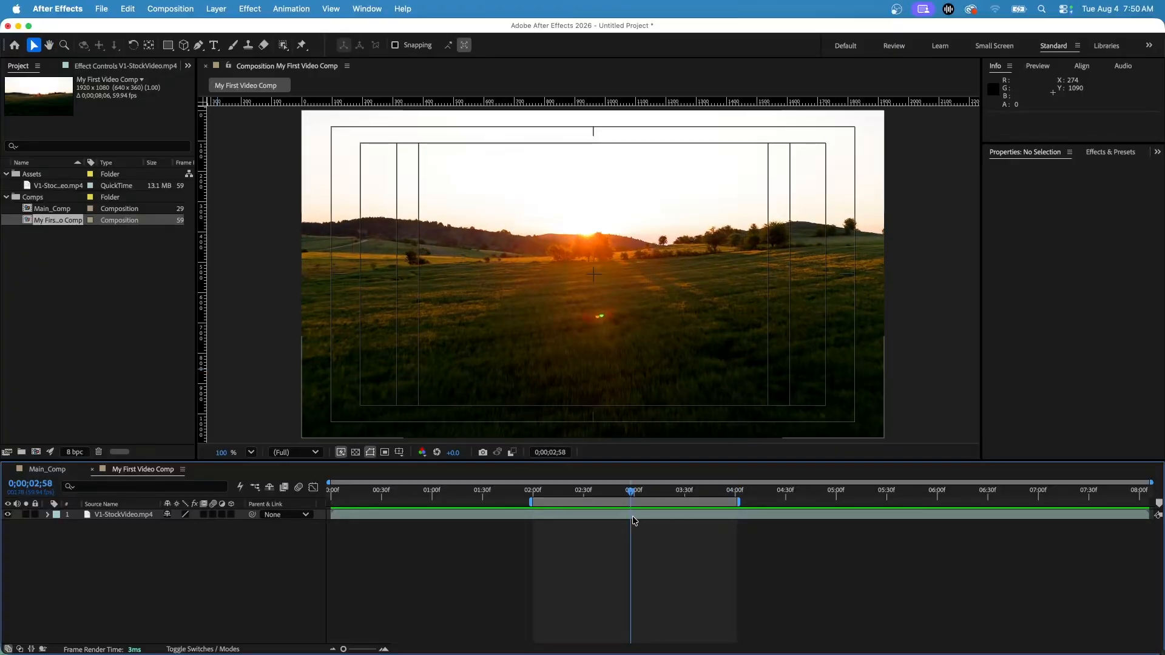
Extend the work area over the full composition, from 0;00;00;00 to 0;00;08;05, and preview it
drag(534, 502, 328, 502)
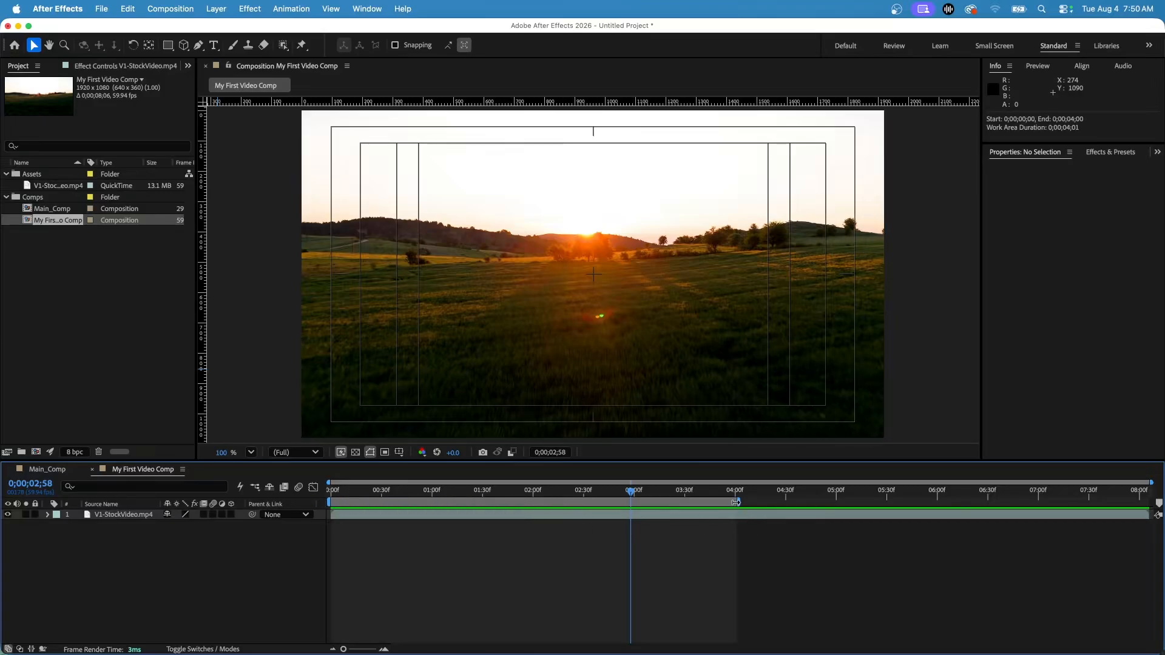
drag(739, 503, 1151, 503)
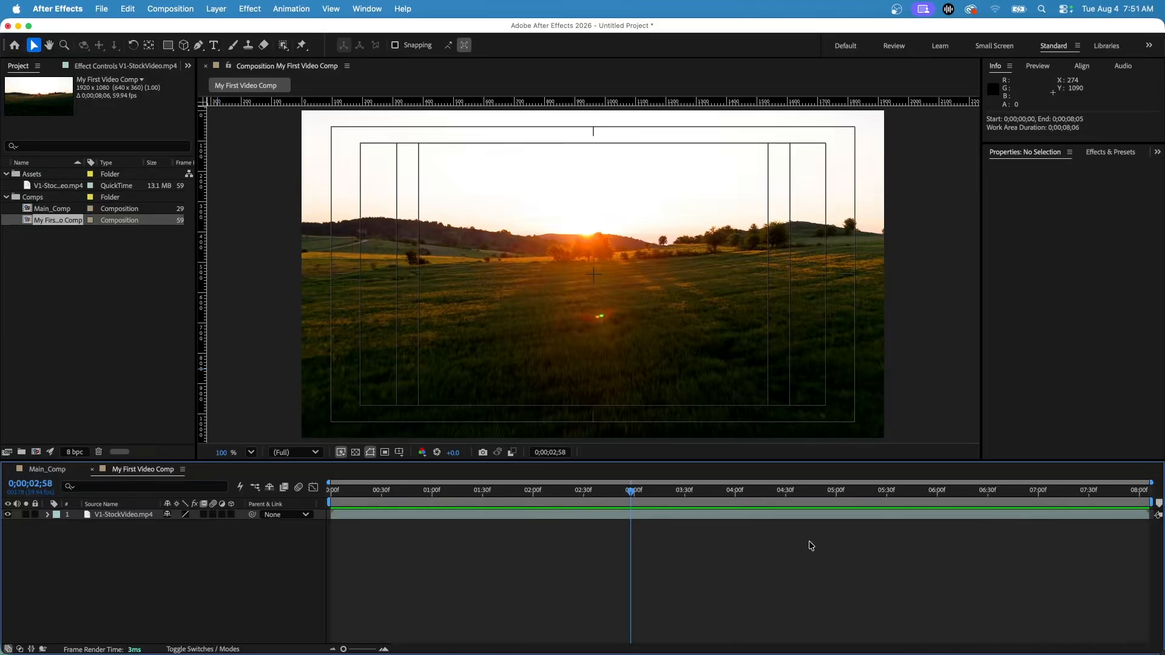
key(space)
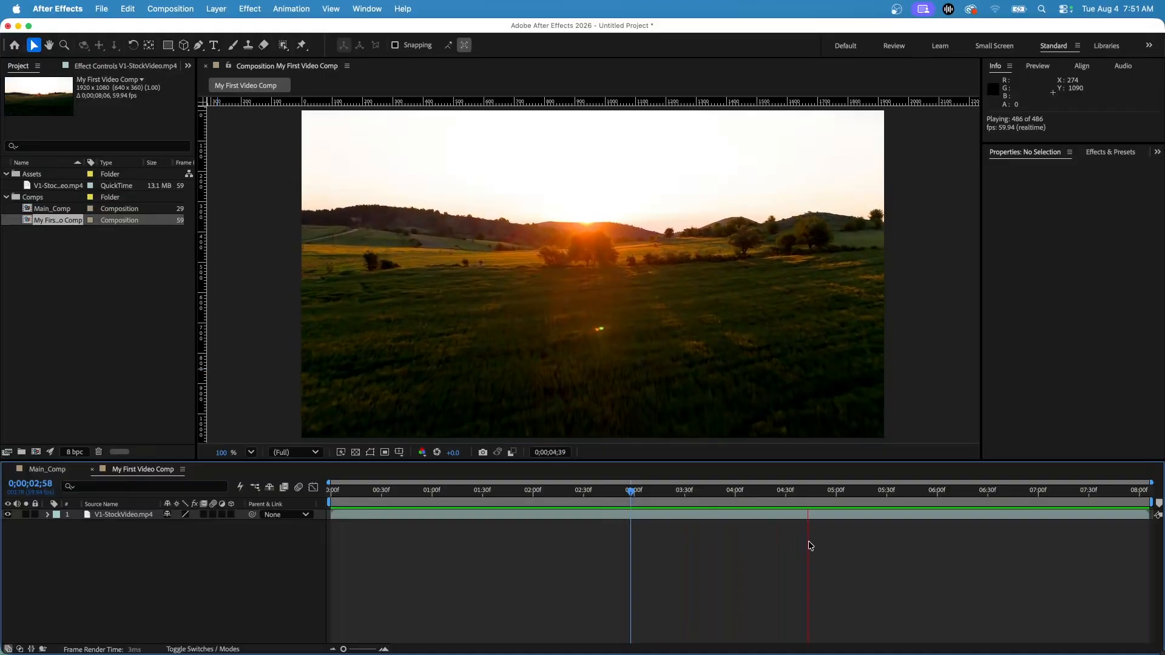
key(space)
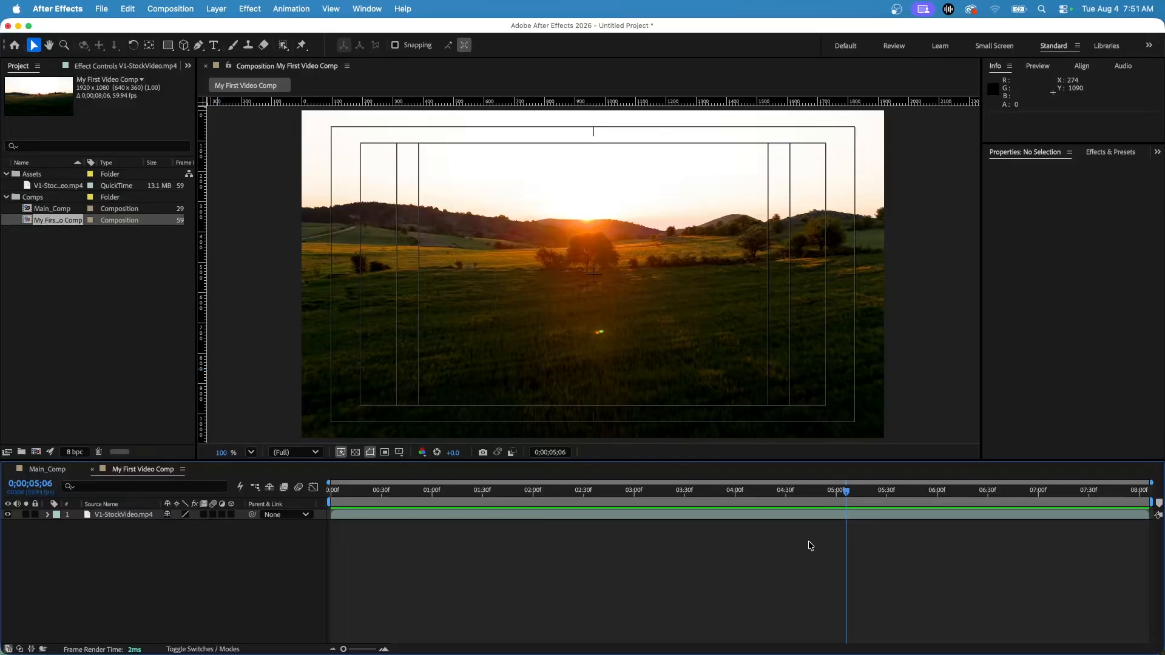
Undo the work area extension and stretch both ends again to cover 0;00;00;00 to 0;00;08;05
key(super+z)
key(super+z)
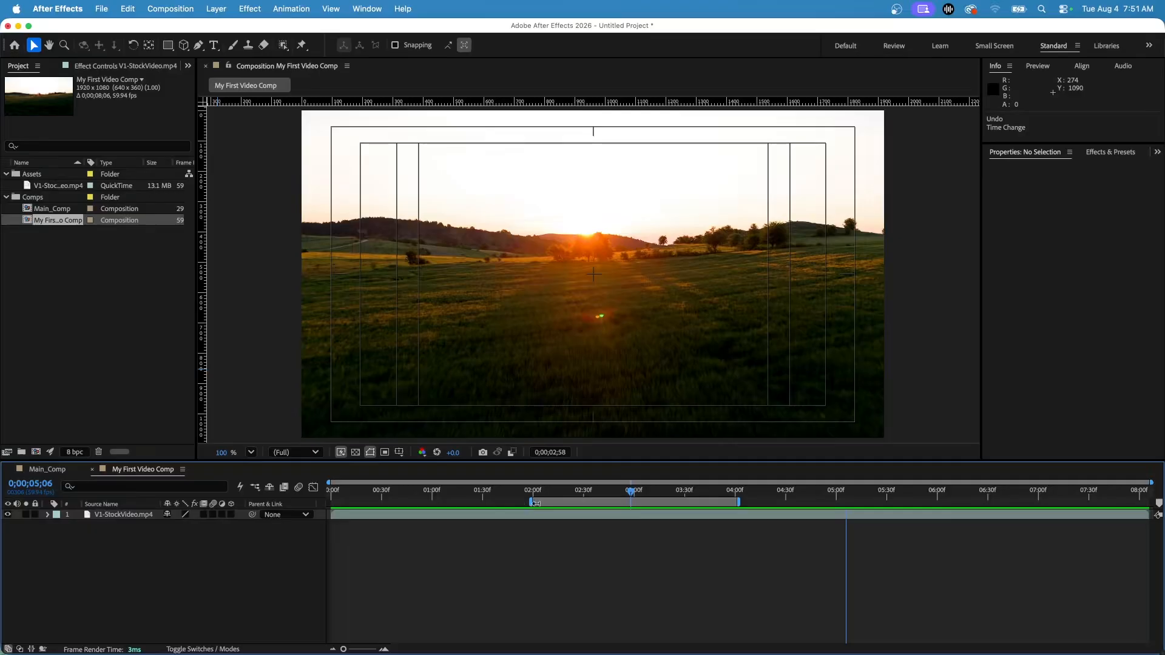
drag(532, 502, 274, 504)
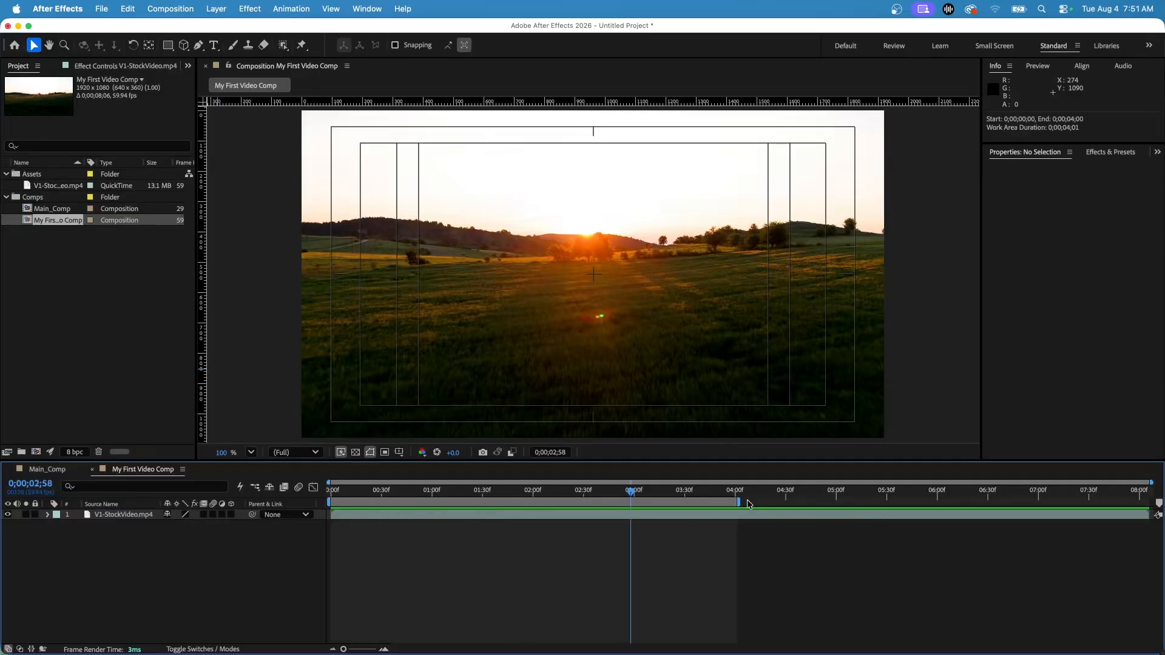
drag(740, 501, 1151, 502)
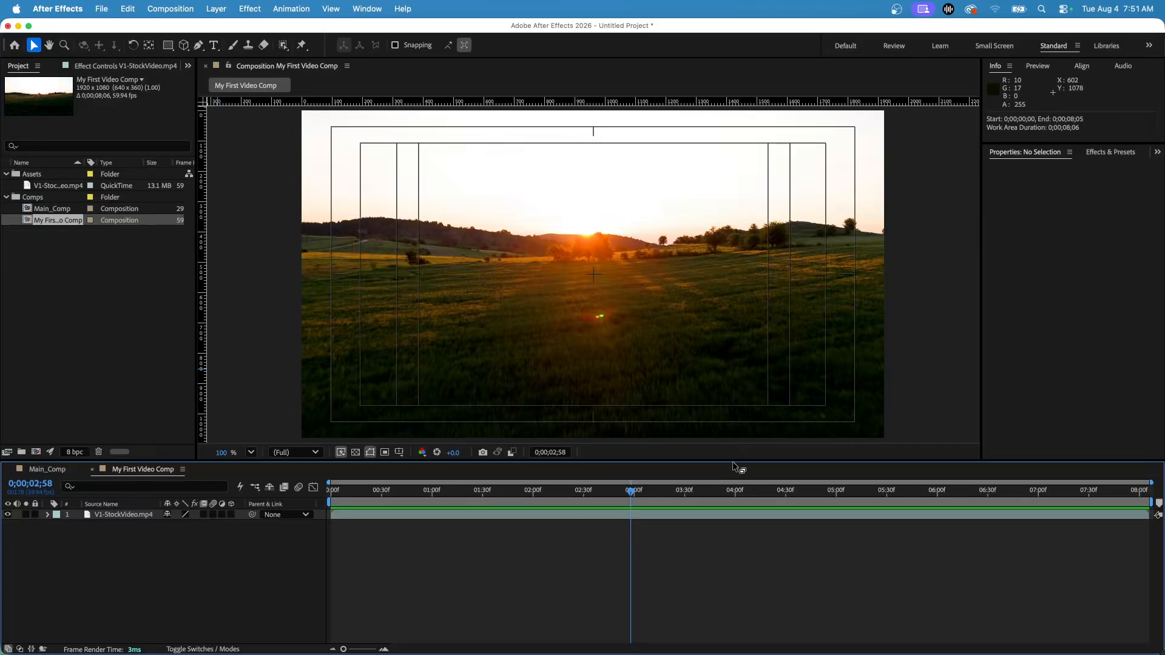
Open Main_Comp to view it and return to My First Video Comp
click(32, 225)
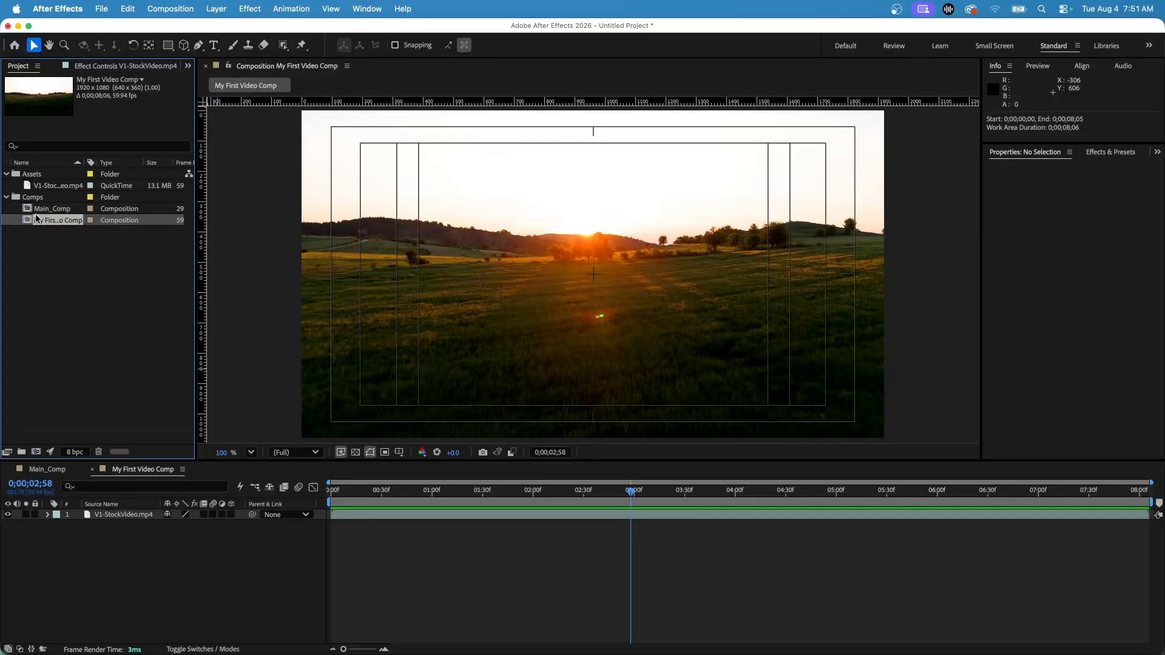
double_click(29, 208)
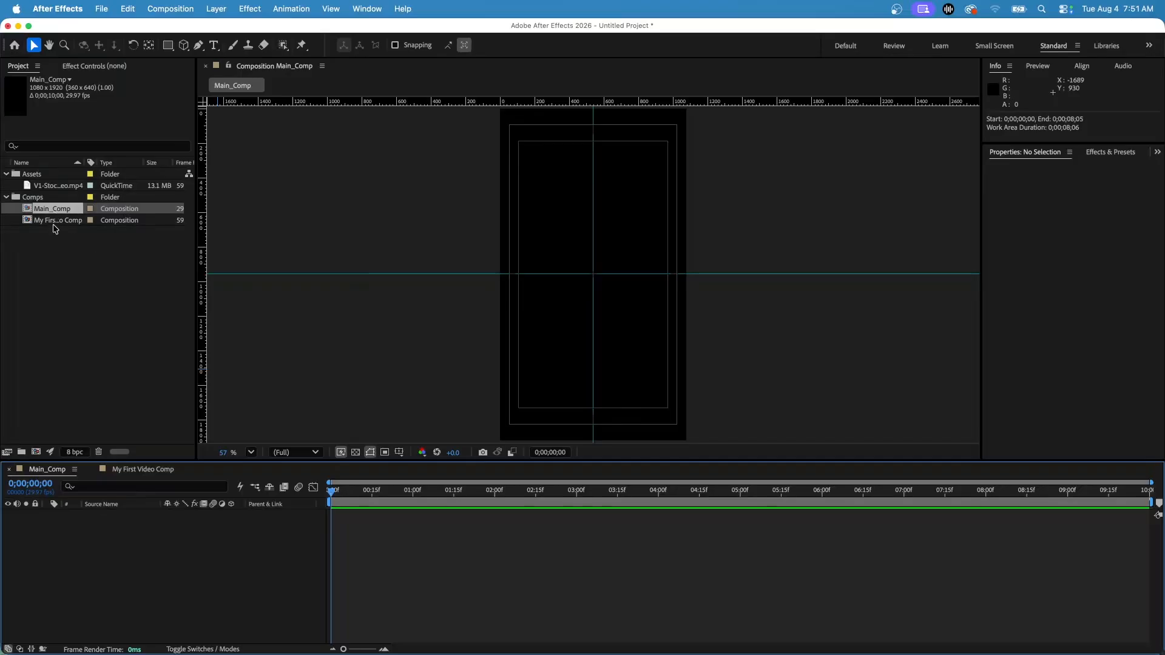
double_click(48, 220)
click(54, 210)
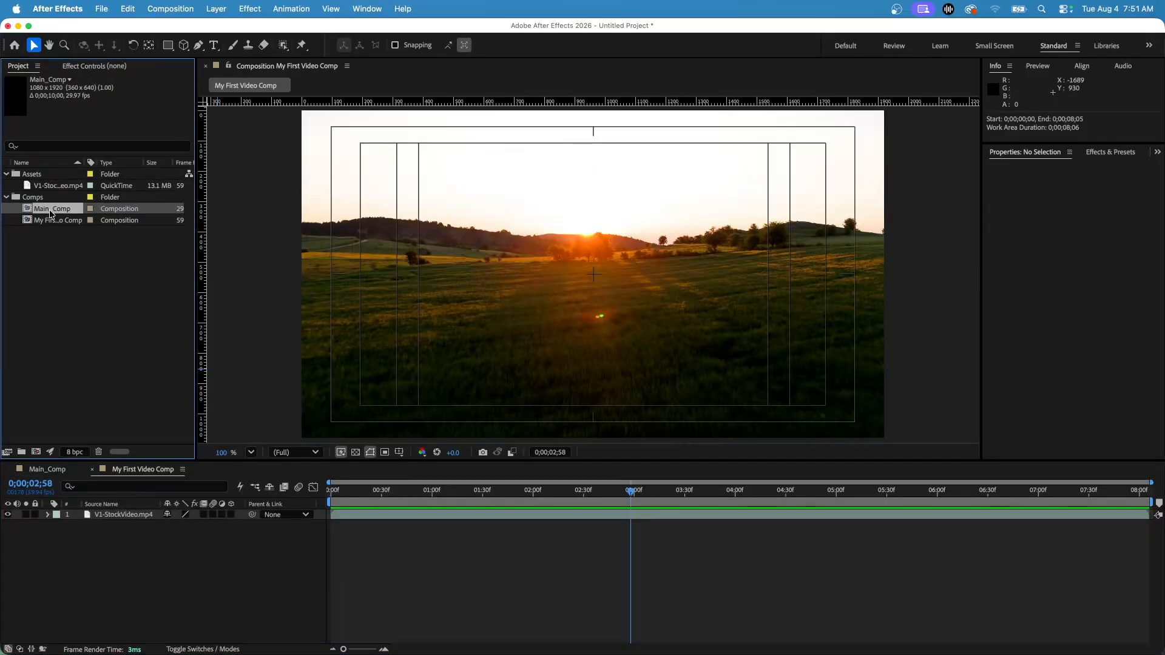
Add My First Video Comp to the render queue and make the queue area slightly taller
click(51, 220)
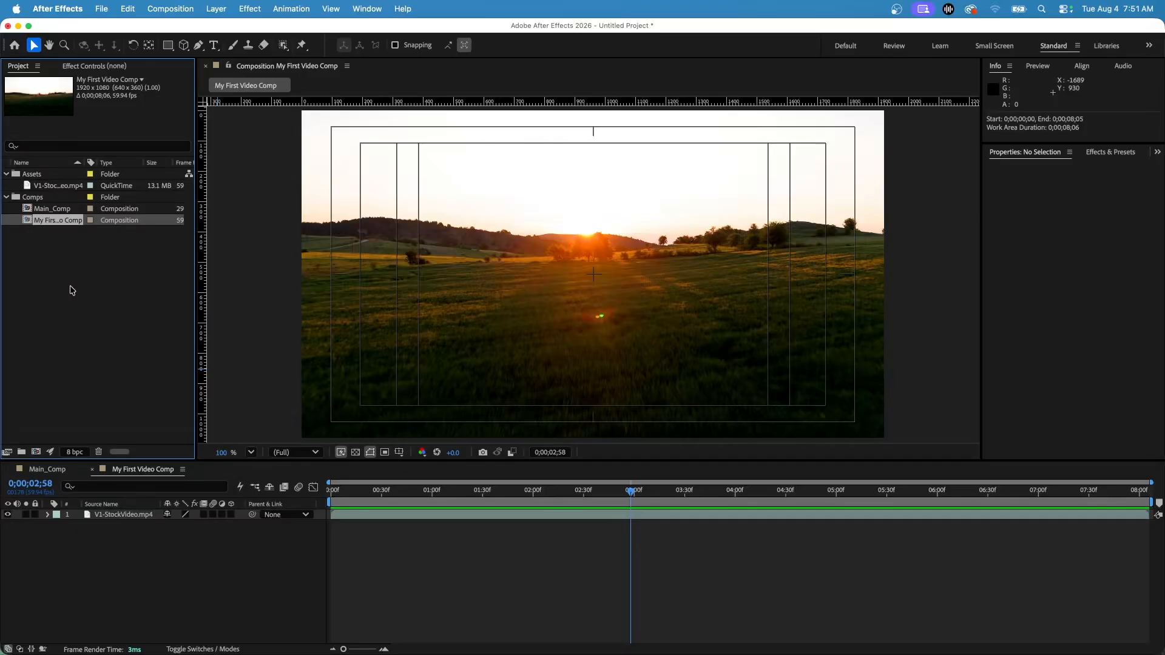
click(186, 11)
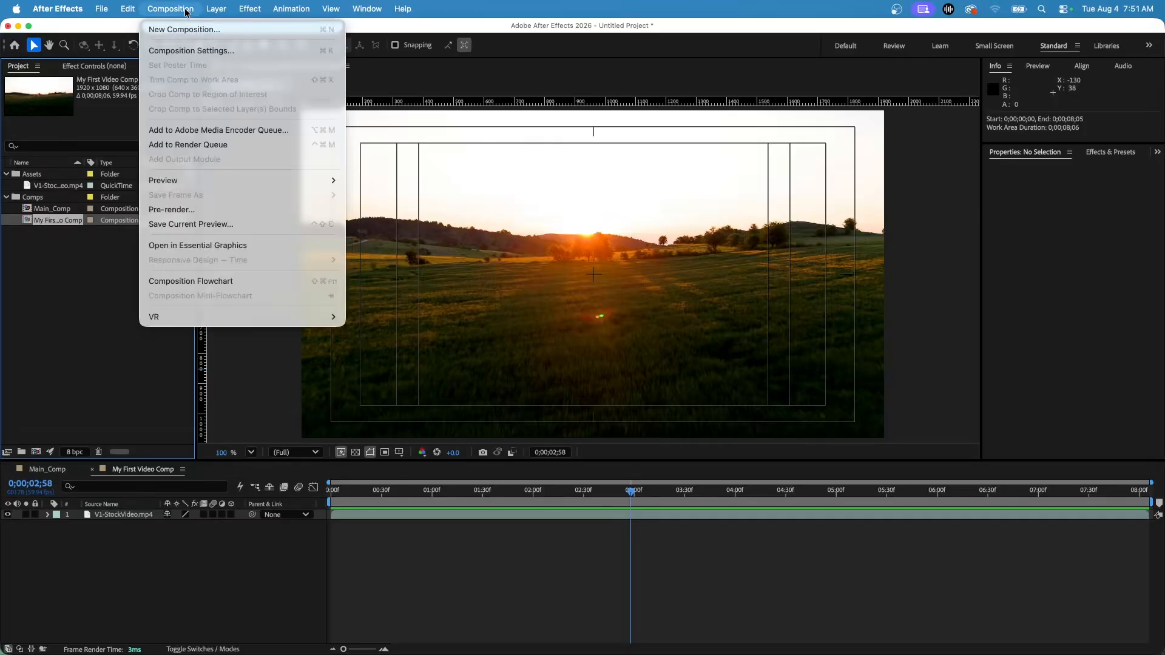
click(153, 146)
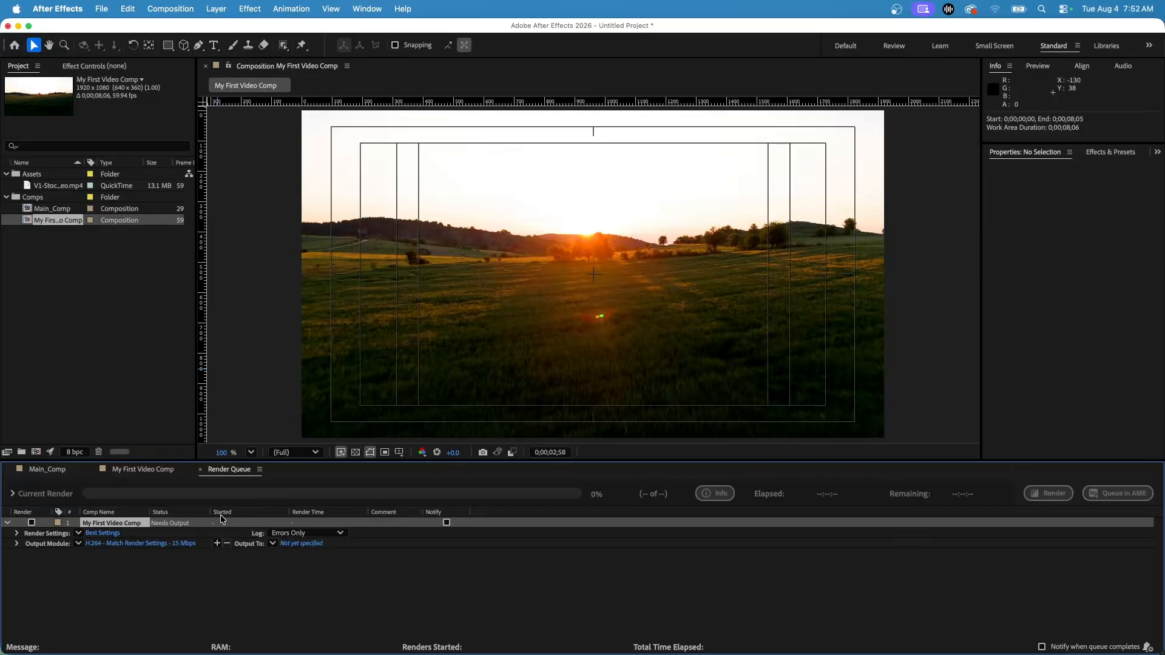
drag(301, 460, 301, 345)
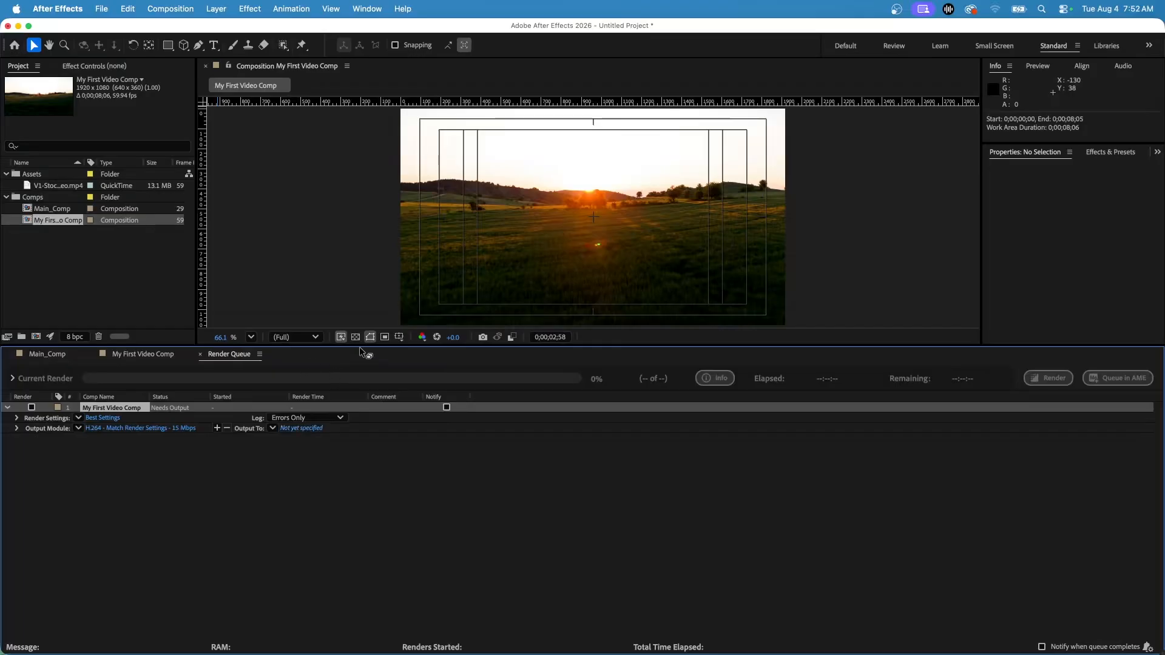
drag(362, 345, 369, 428)
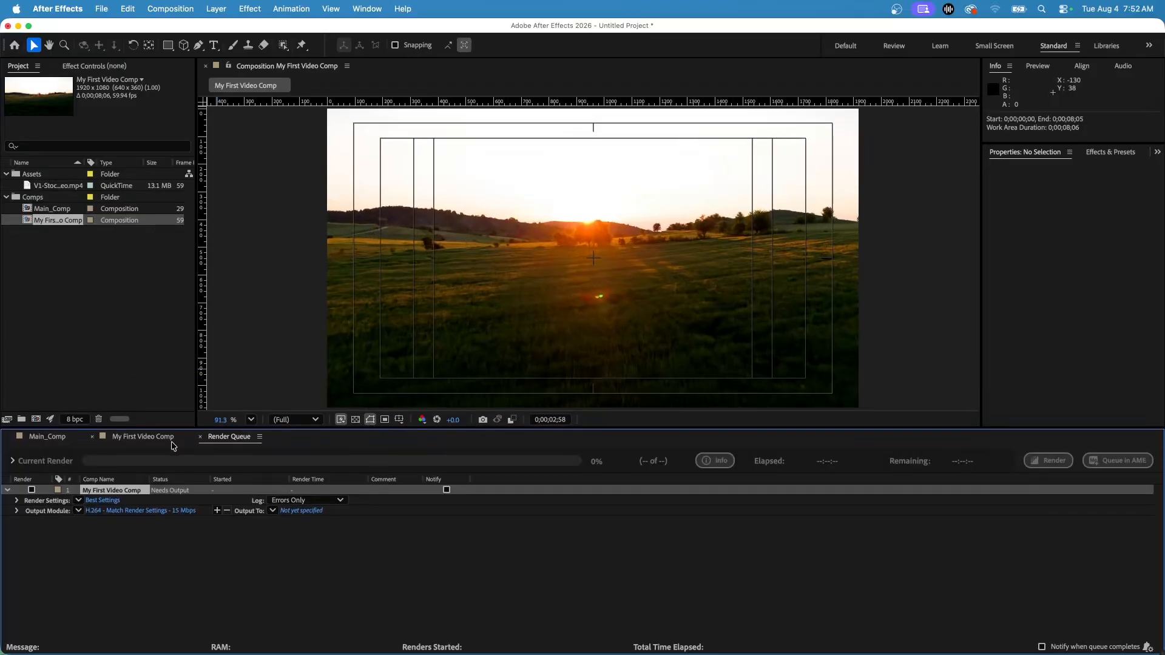
Close the render queue and add My First Video Comp to it a second time
click(133, 436)
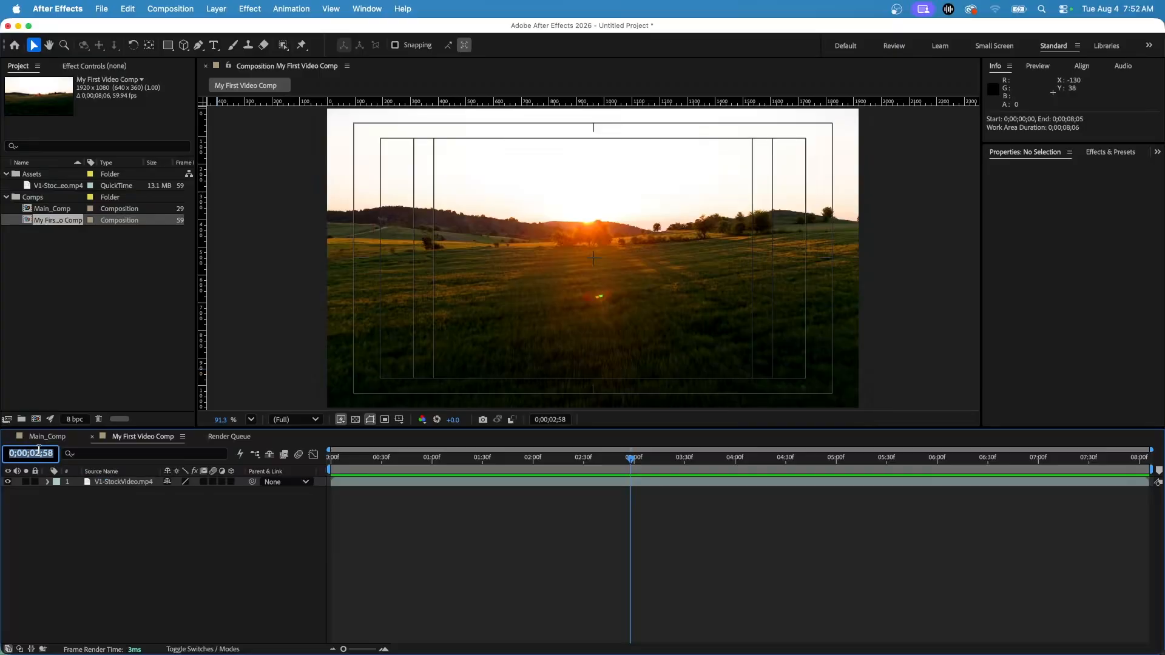
click(248, 437)
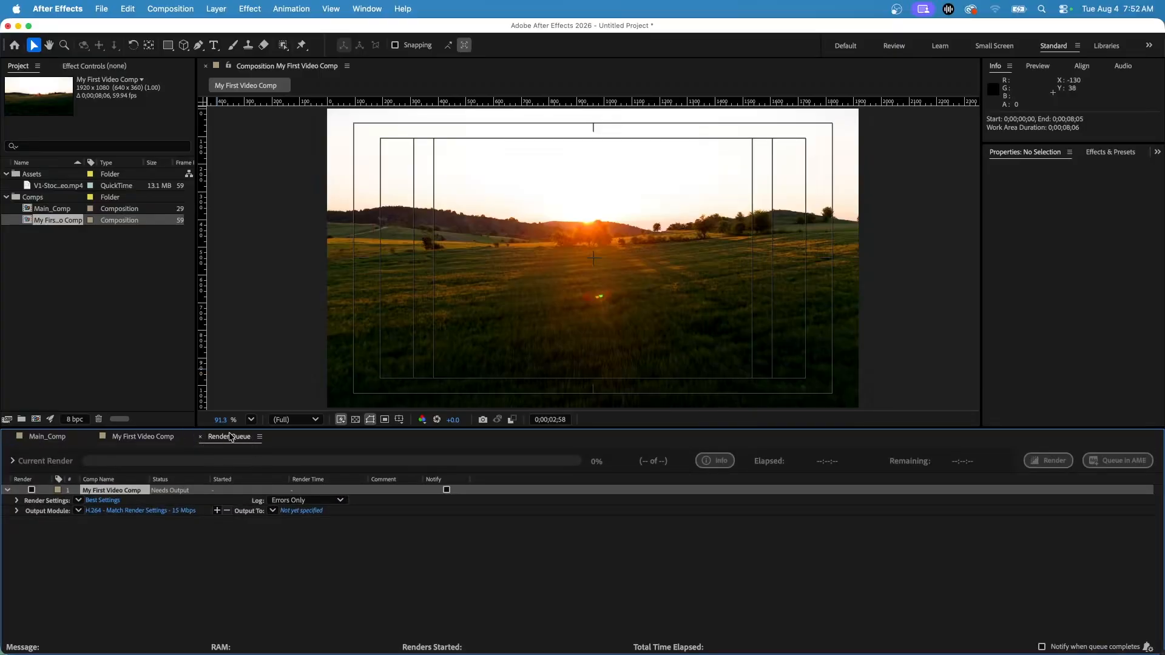
click(201, 437)
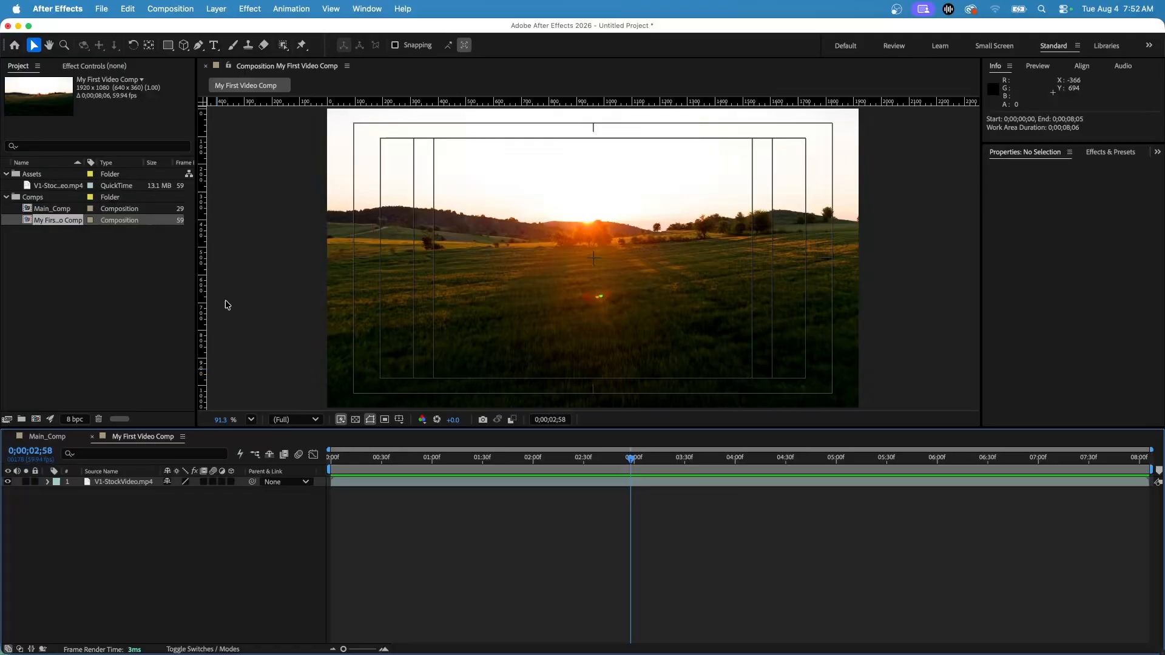
click(151, 3)
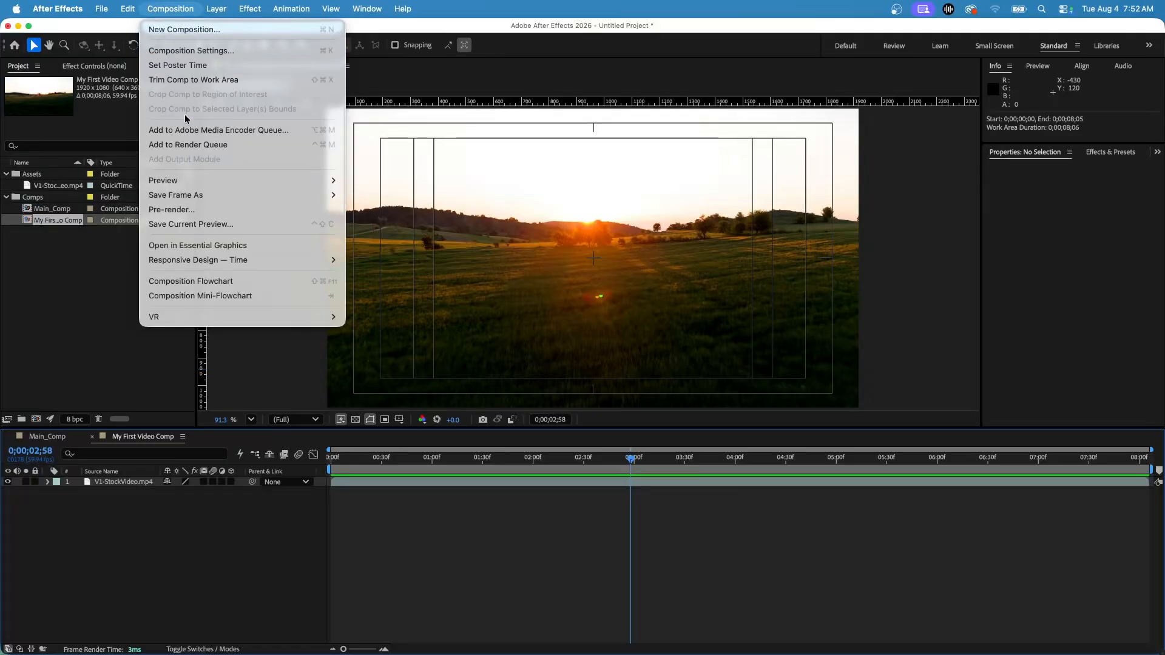
click(192, 144)
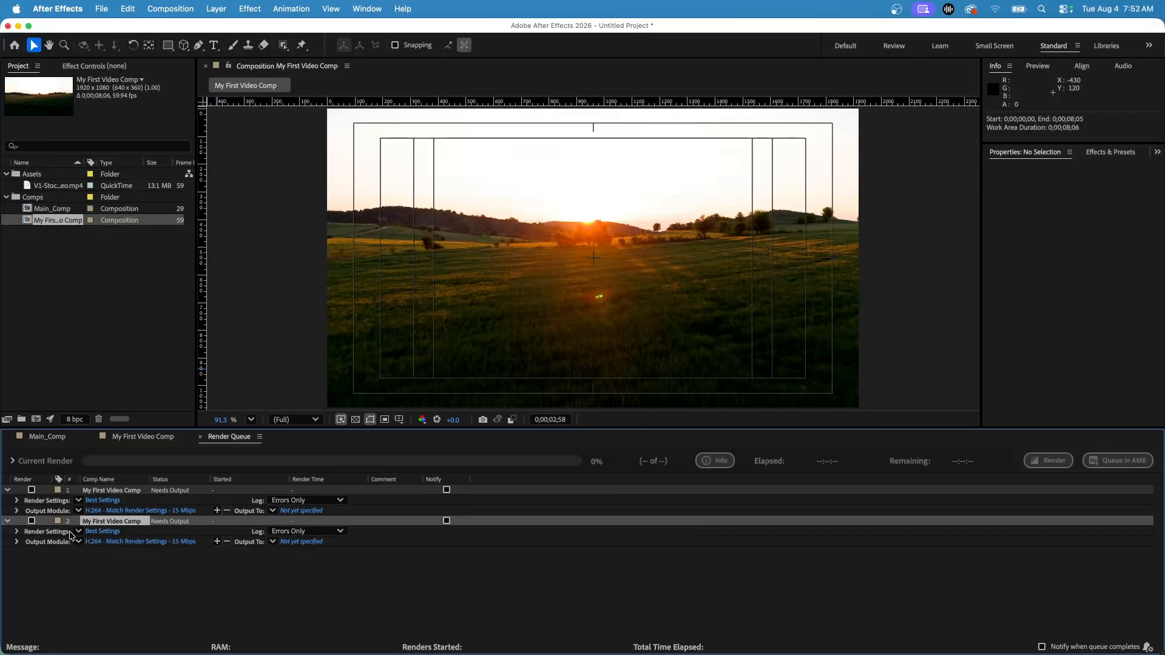
Remove the second My First Video Comp entry from the render queue and try to enable the remaining entry for rendering
click(128, 491)
click(133, 523)
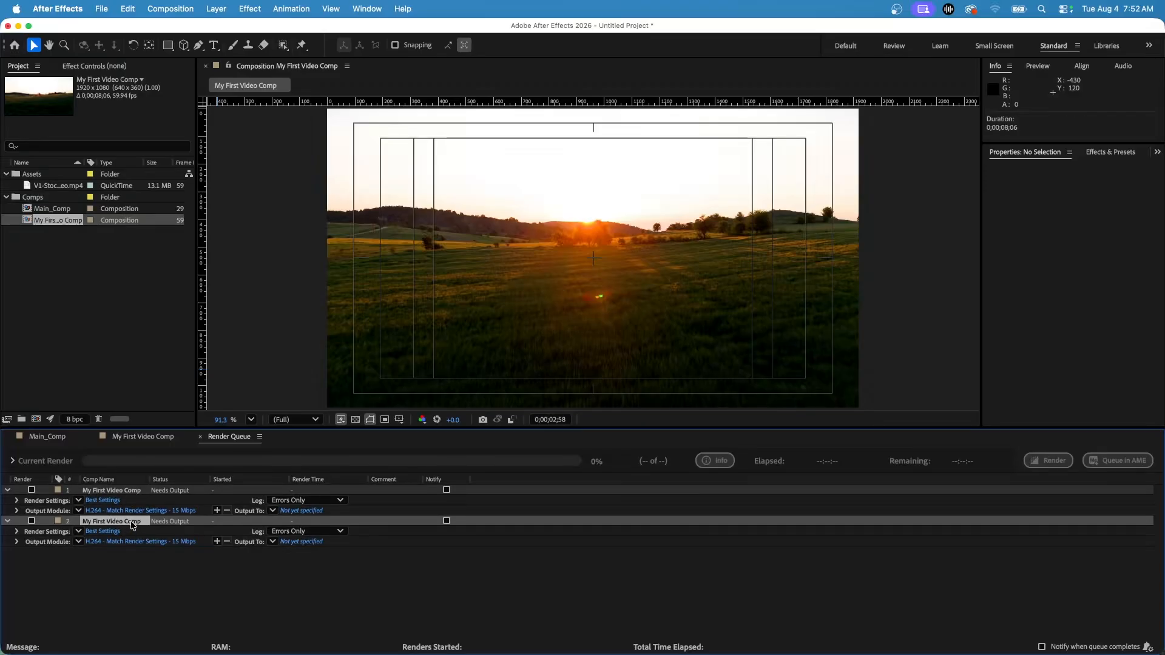
key(Delete)
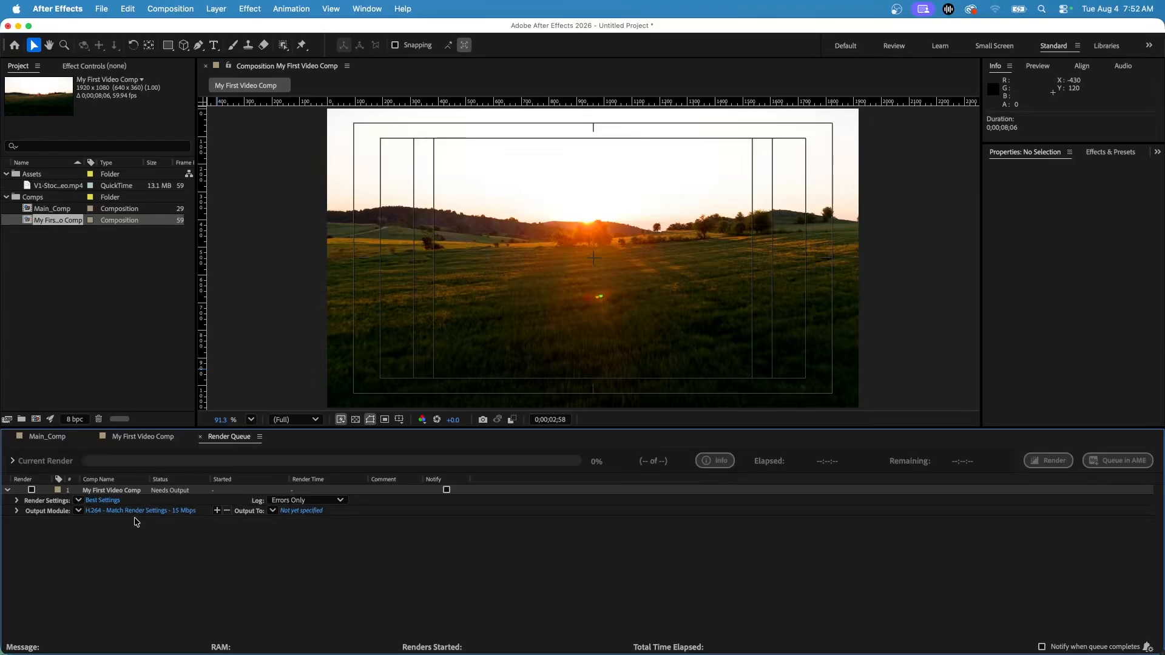
click(31, 489)
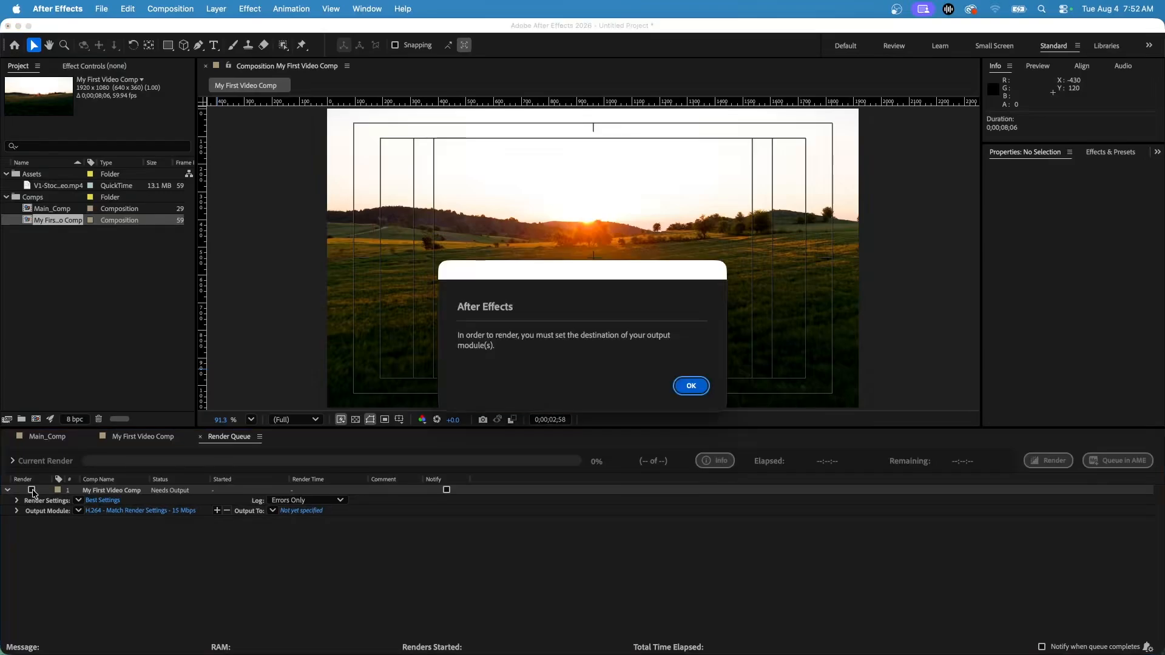
click(696, 390)
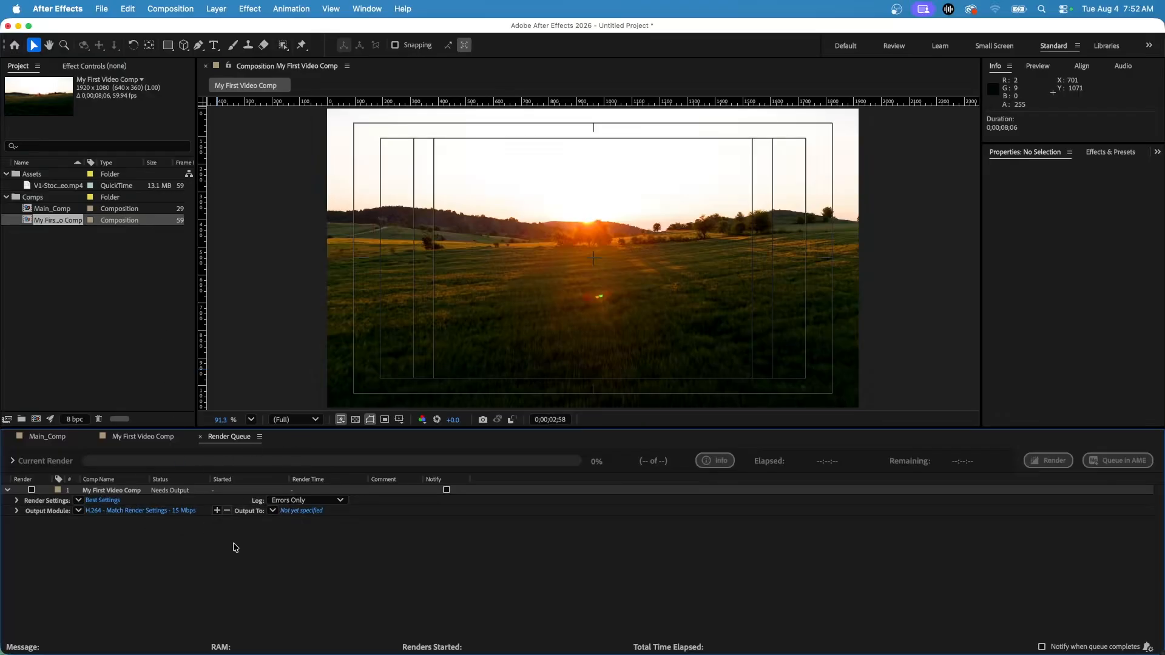
Open the queued comp's render settings, try Third resolution and set it back to Full
click(98, 504)
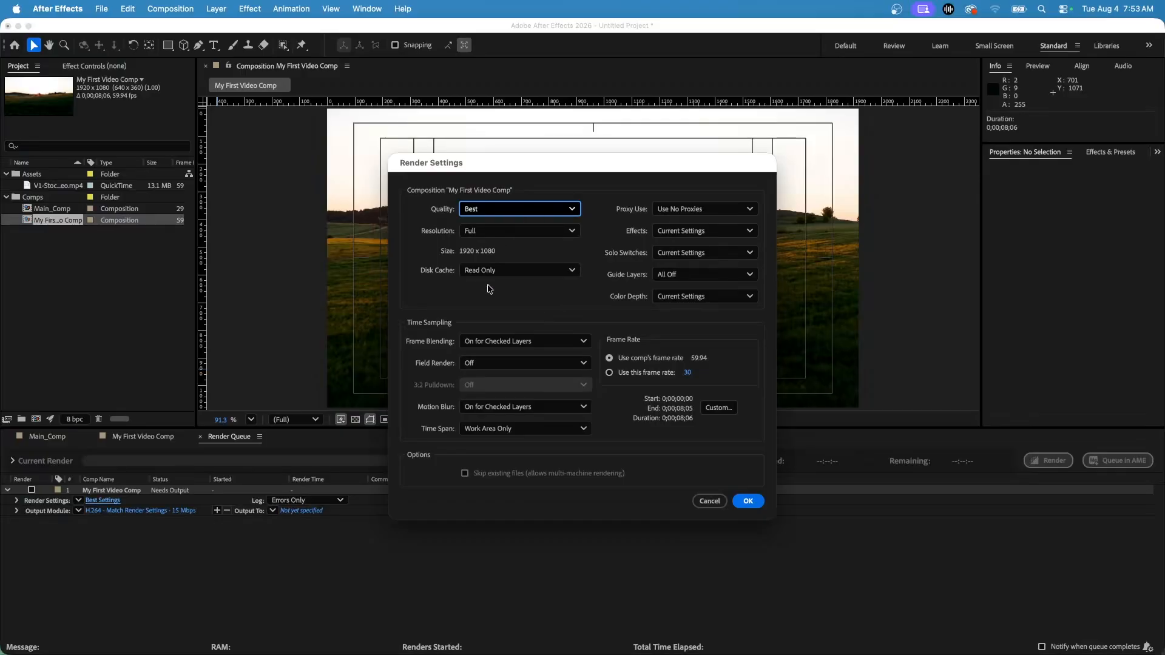
click(503, 232)
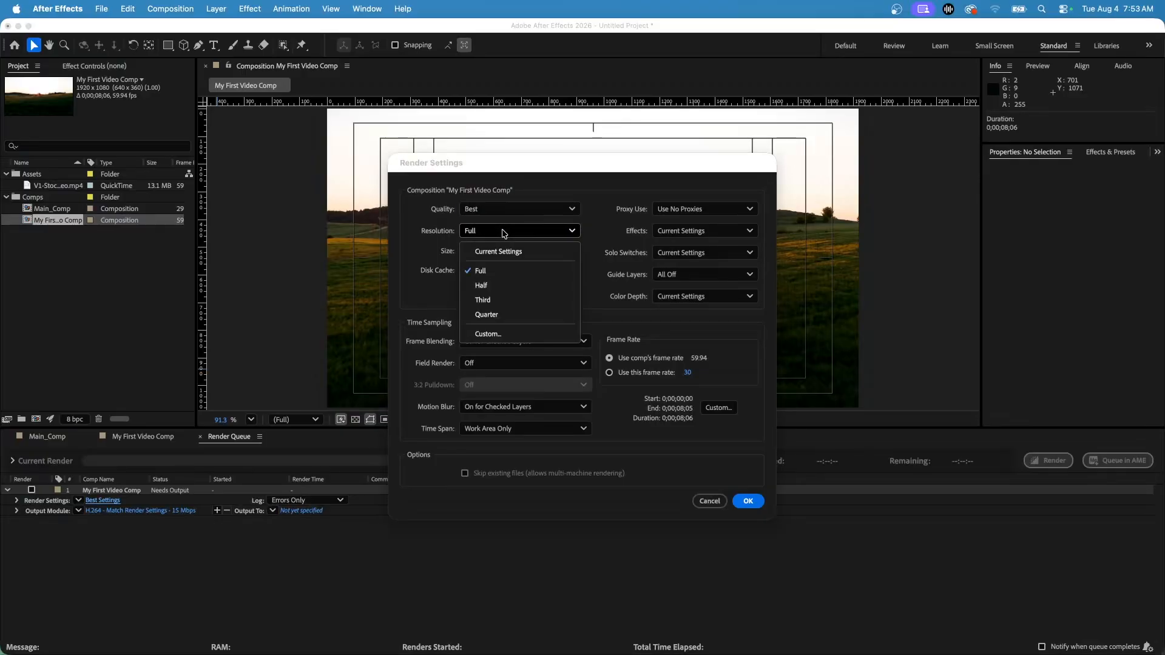
click(503, 301)
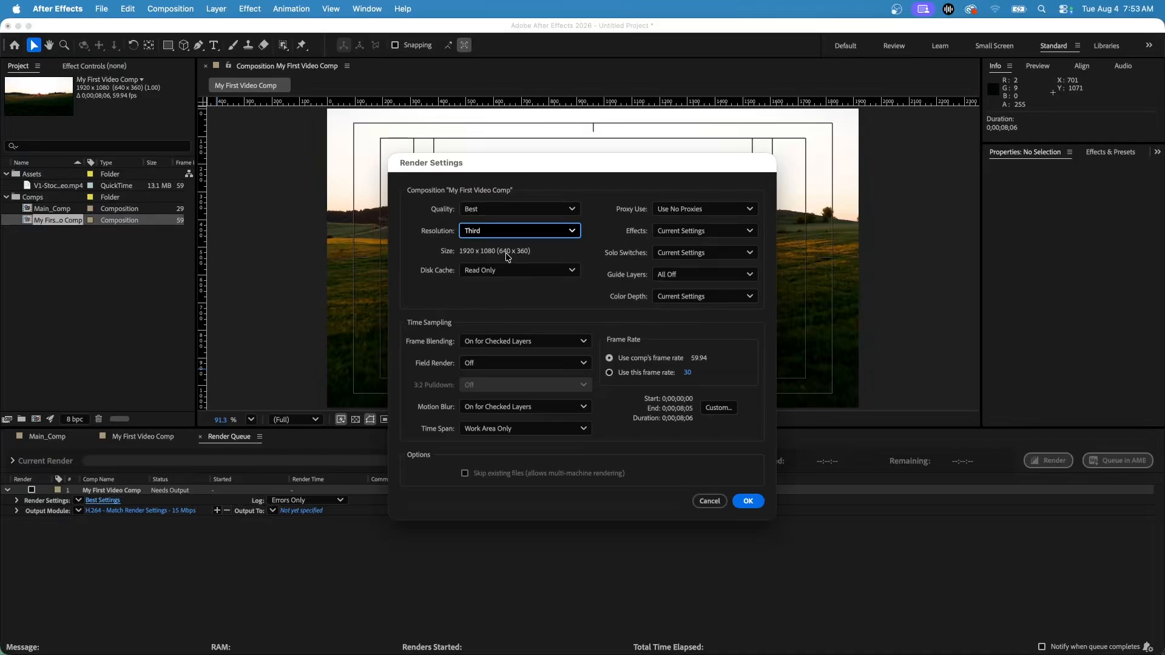
click(520, 230)
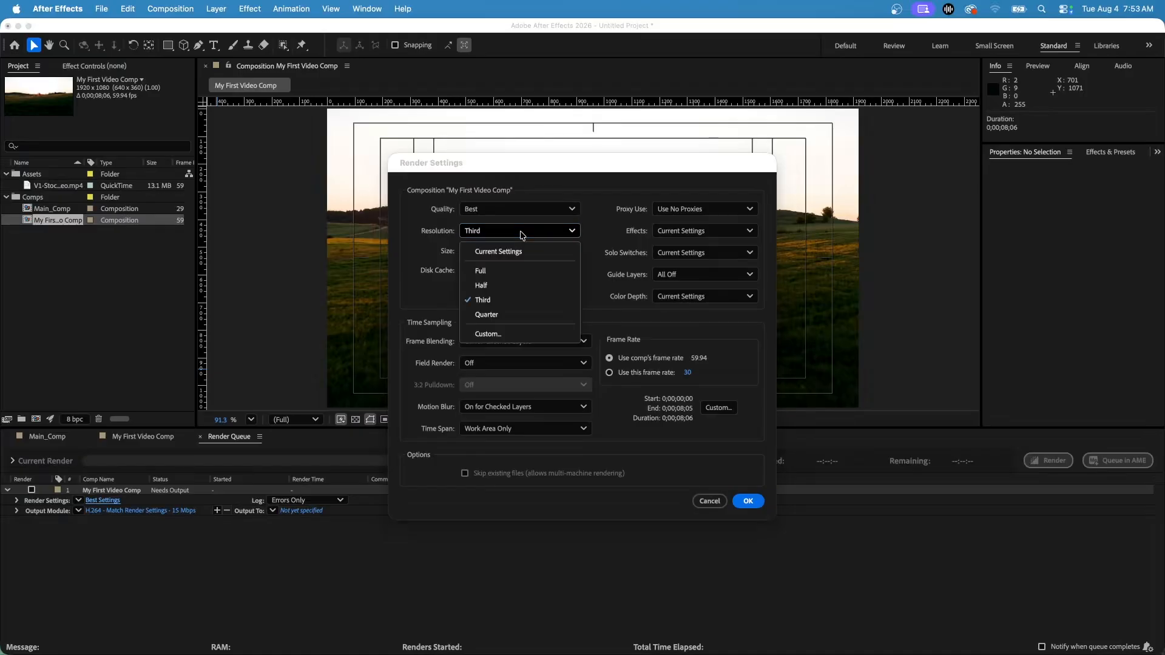
click(507, 274)
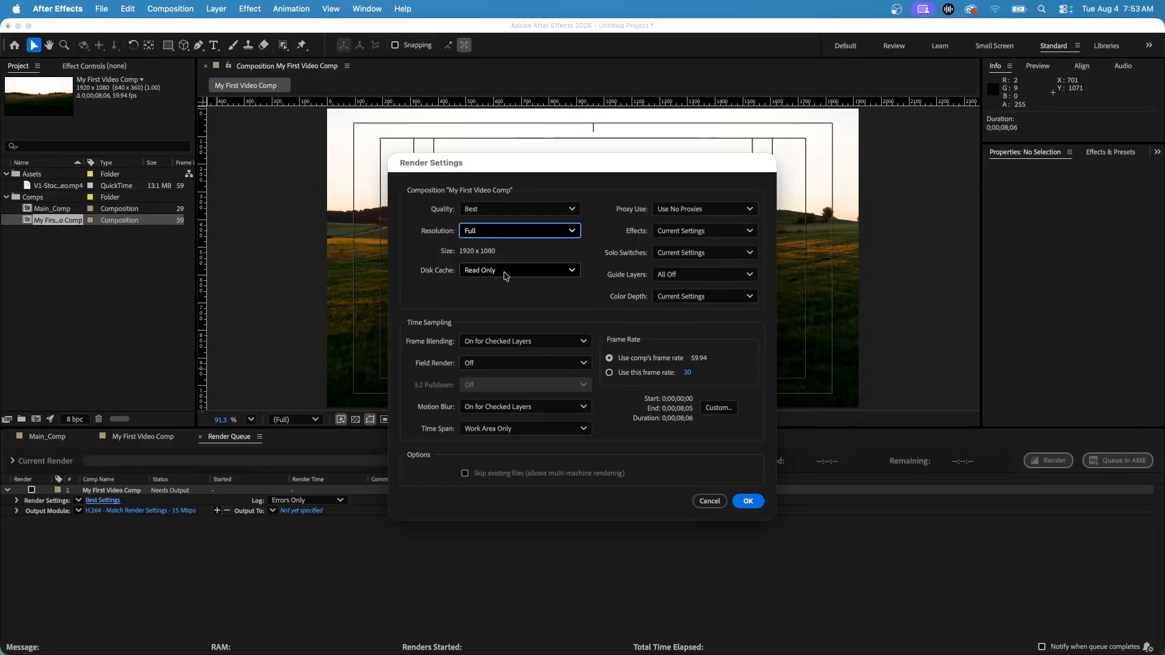
Review the quality and time span choices, and apply the render settings with Best quality and the Length of Comp time span
click(508, 212)
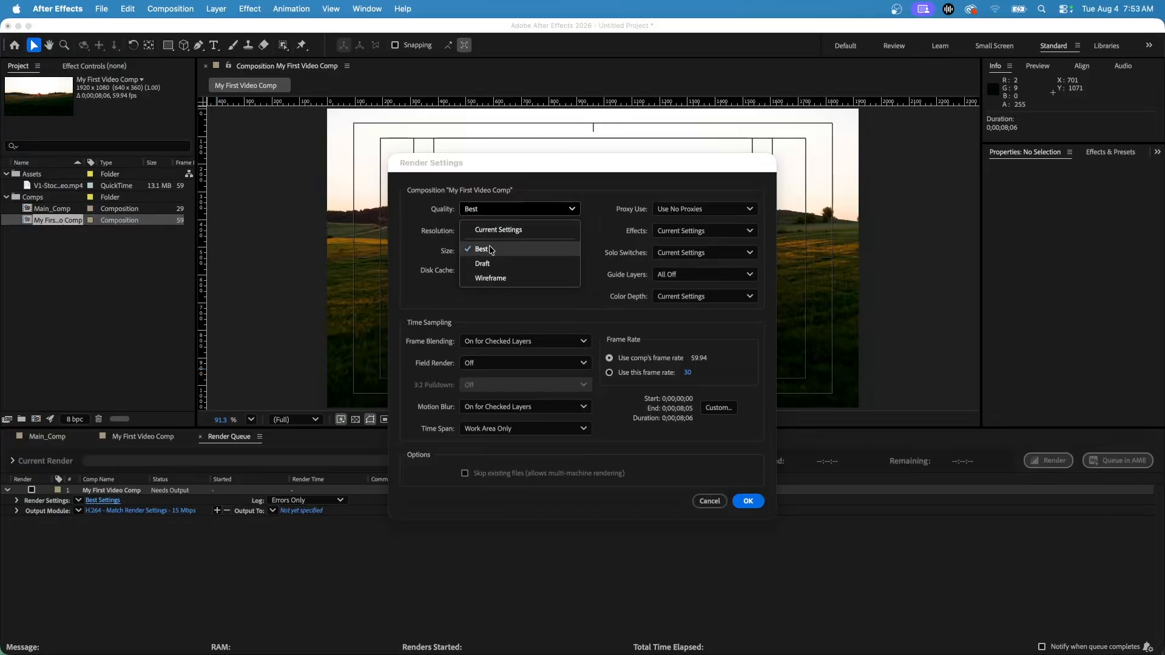
click(427, 255)
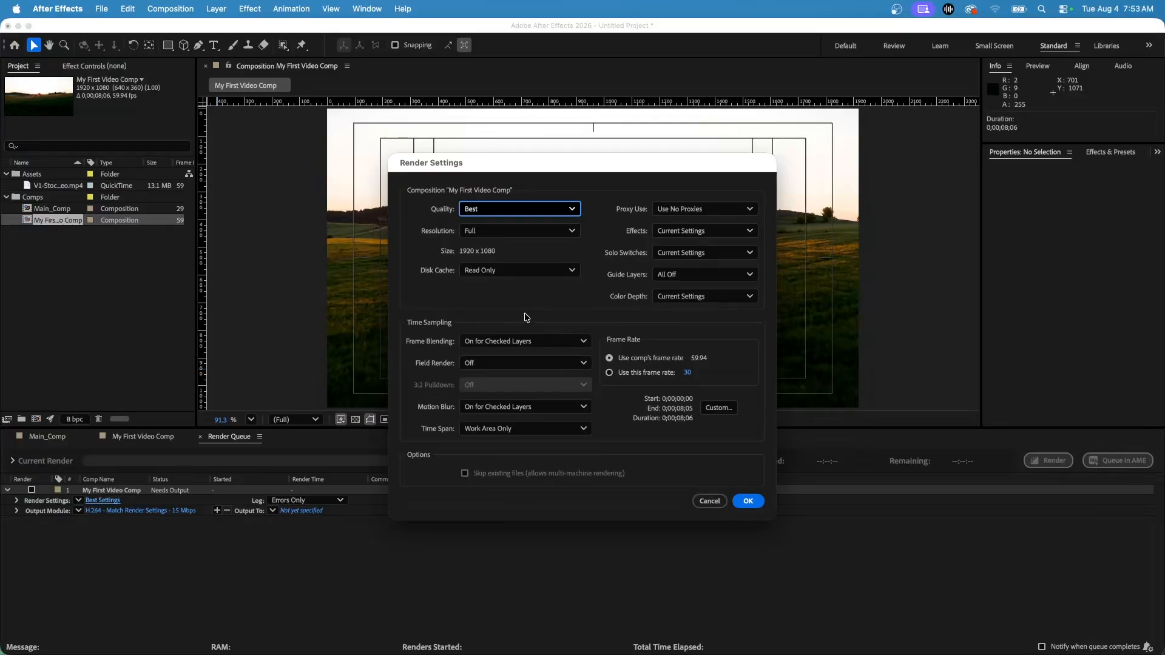
click(543, 432)
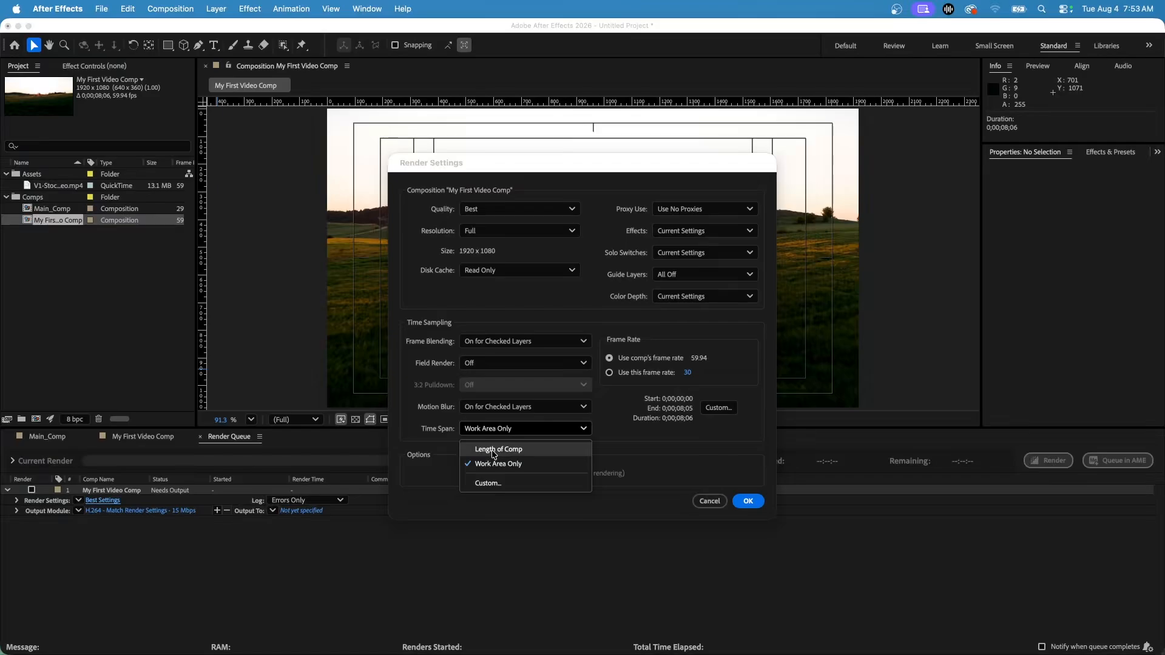
click(667, 448)
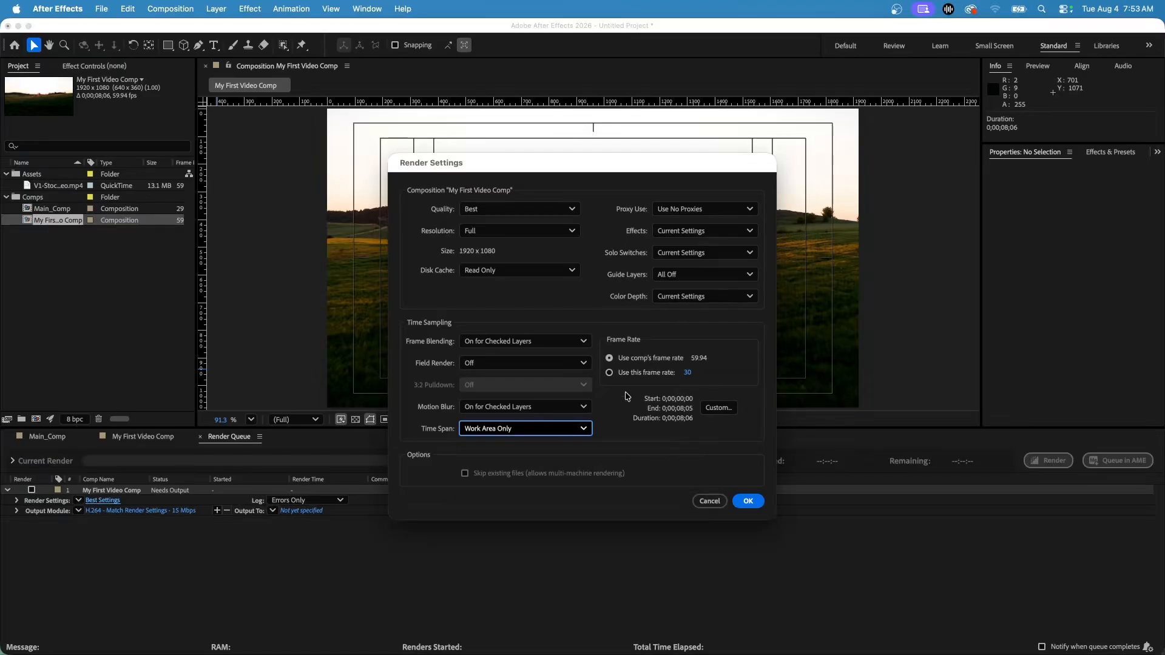
click(724, 412)
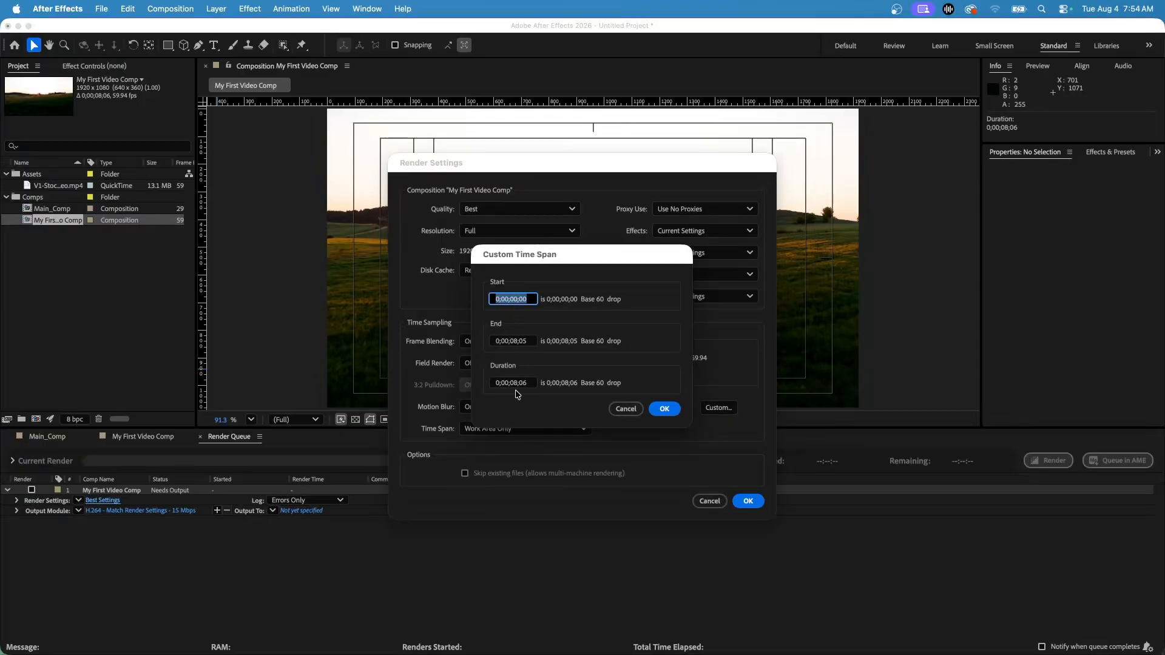
click(619, 410)
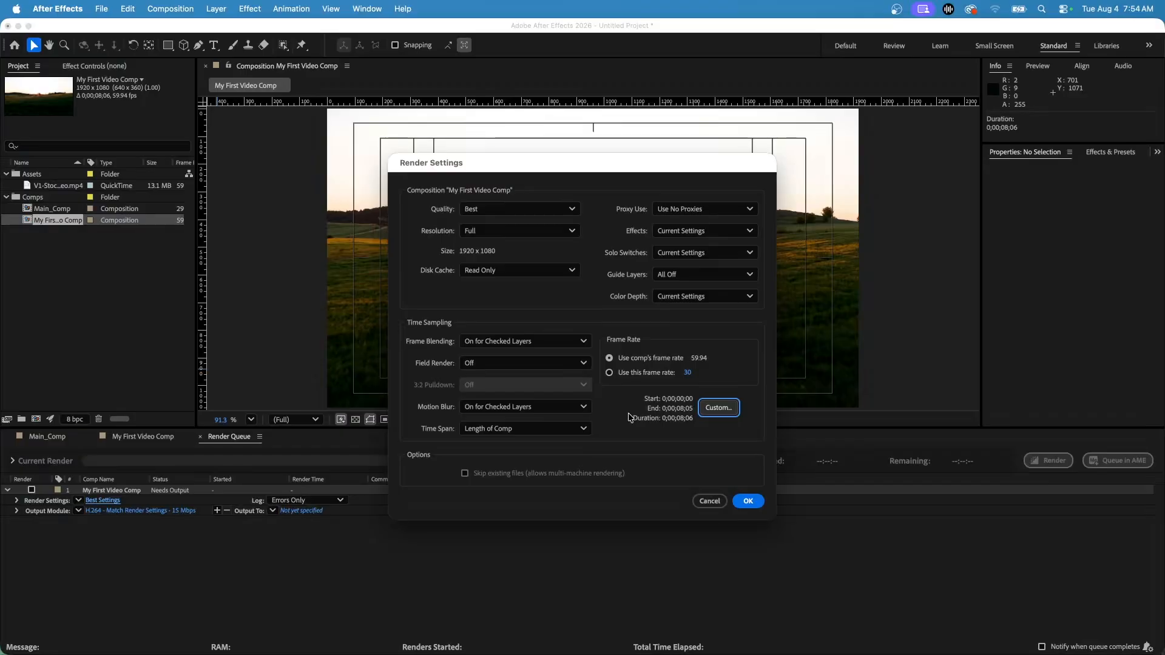
click(748, 502)
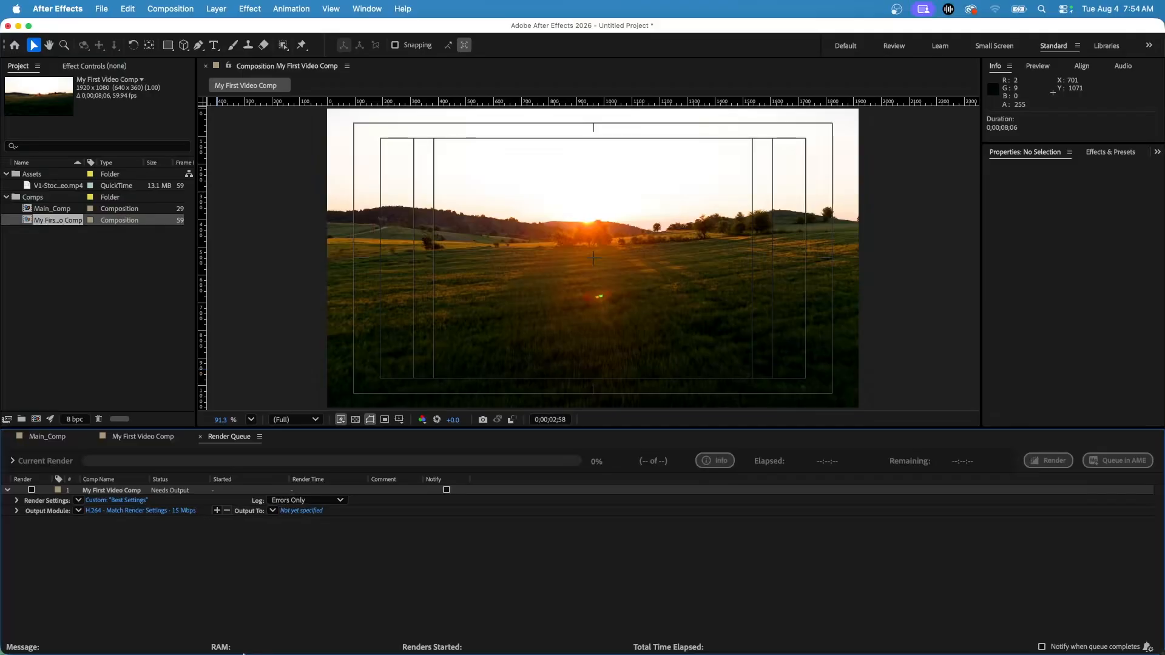
Set the render output to MyFirstMovie.mp4 on the Desktop in H.264 format
click(294, 515)
click(301, 512)
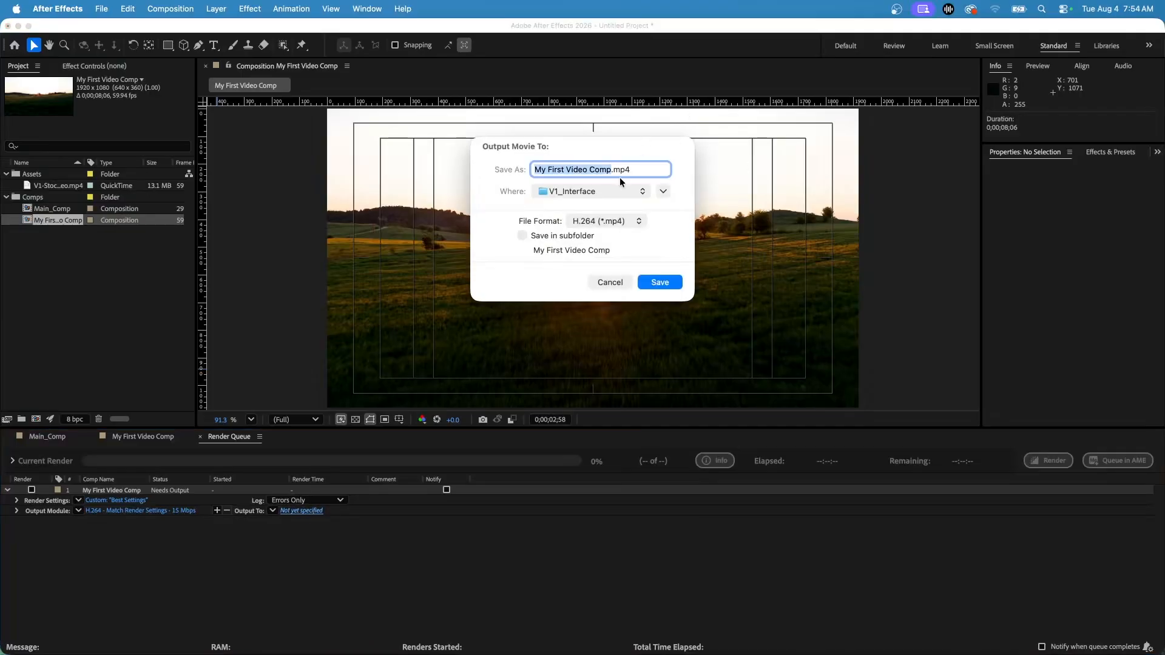
click(609, 193)
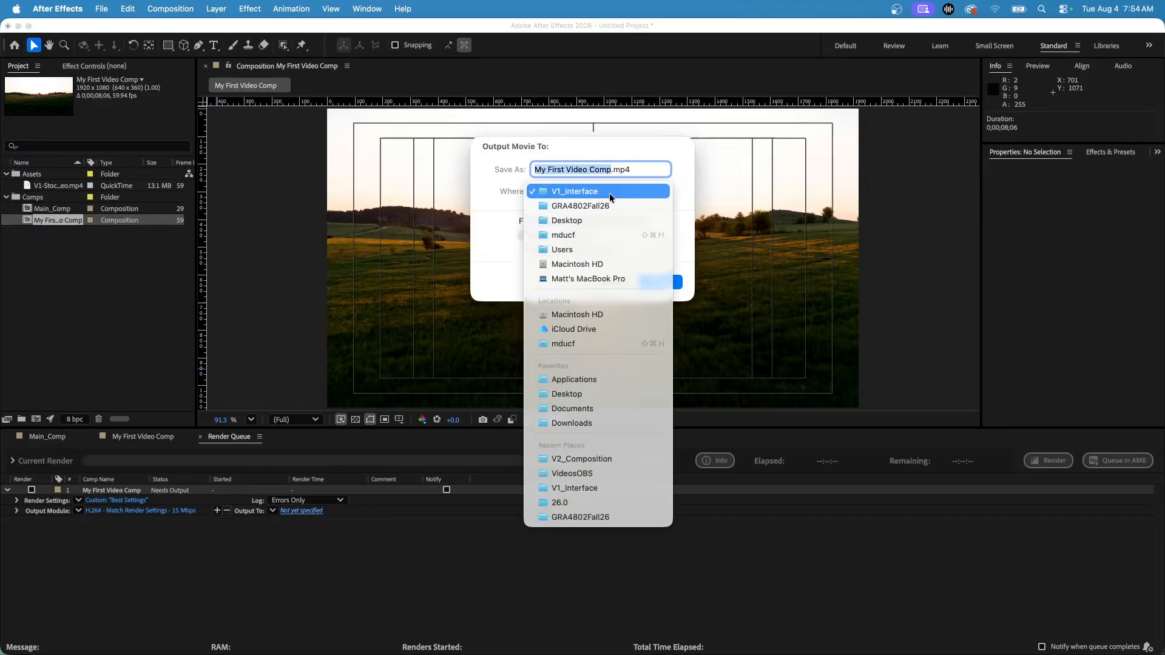
click(563, 219)
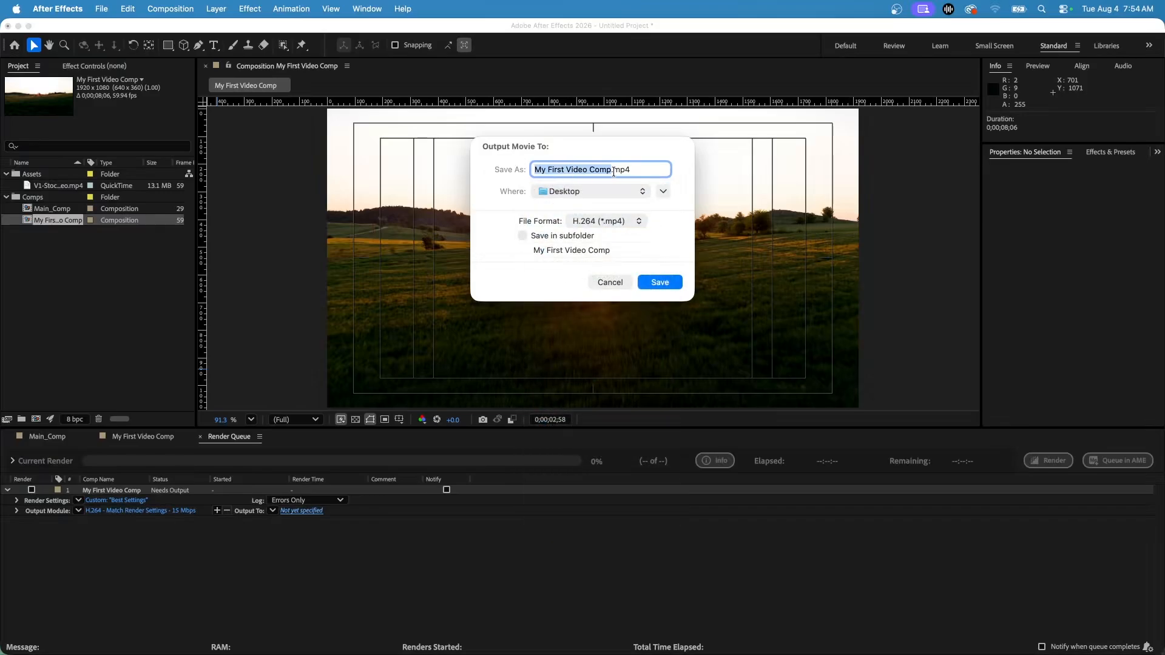
text(MyFirstMovie)
click(611, 224)
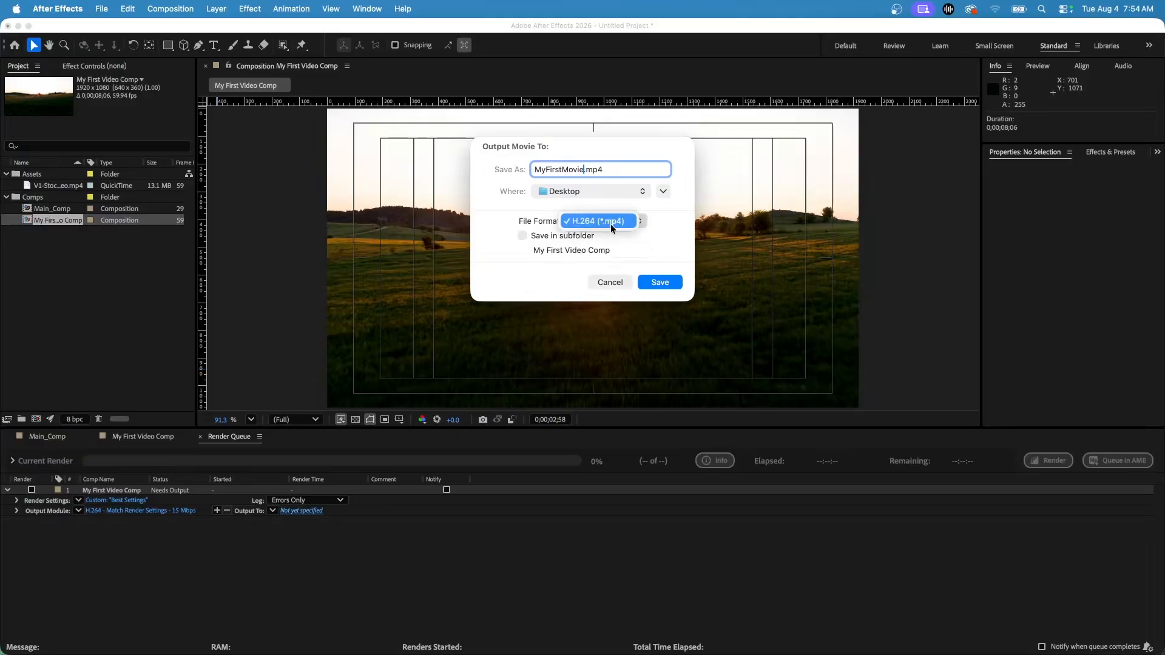
click(537, 228)
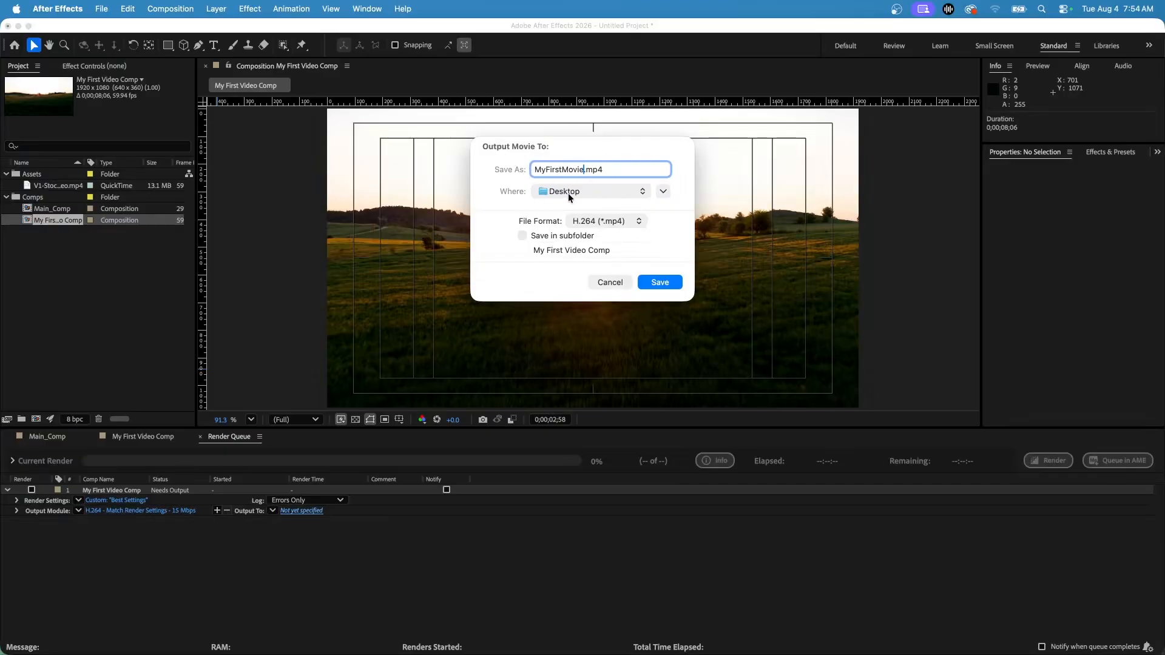
click(659, 285)
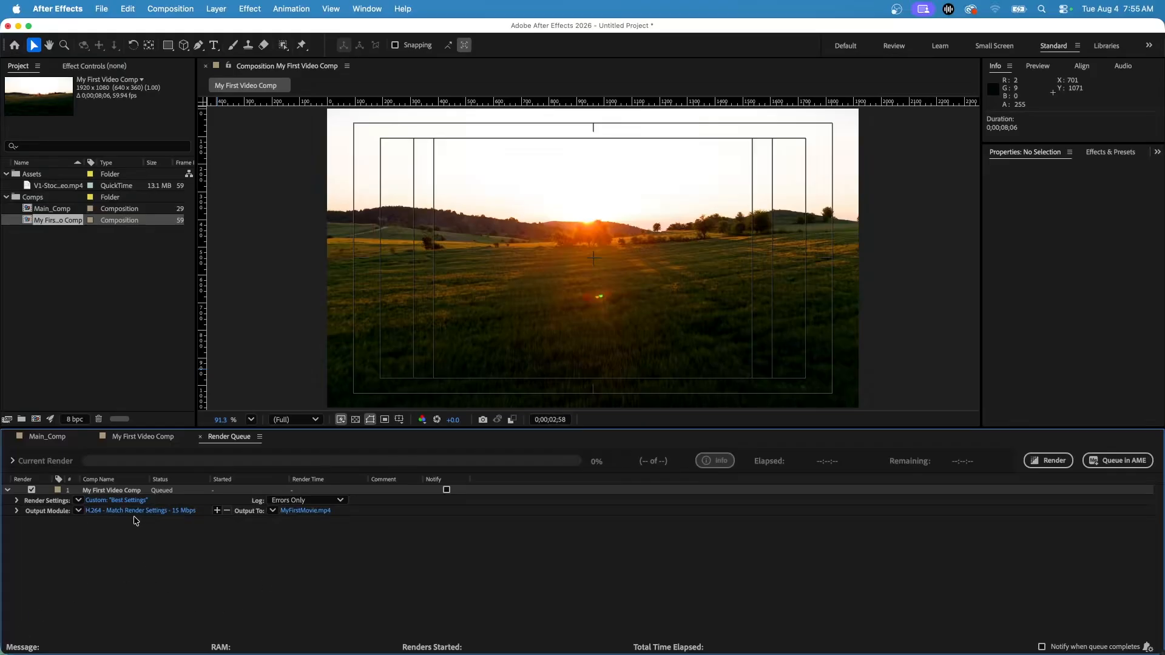
Open the queued comp's output module settings and review the format and channel choices, keeping H.264 and RGB
click(95, 512)
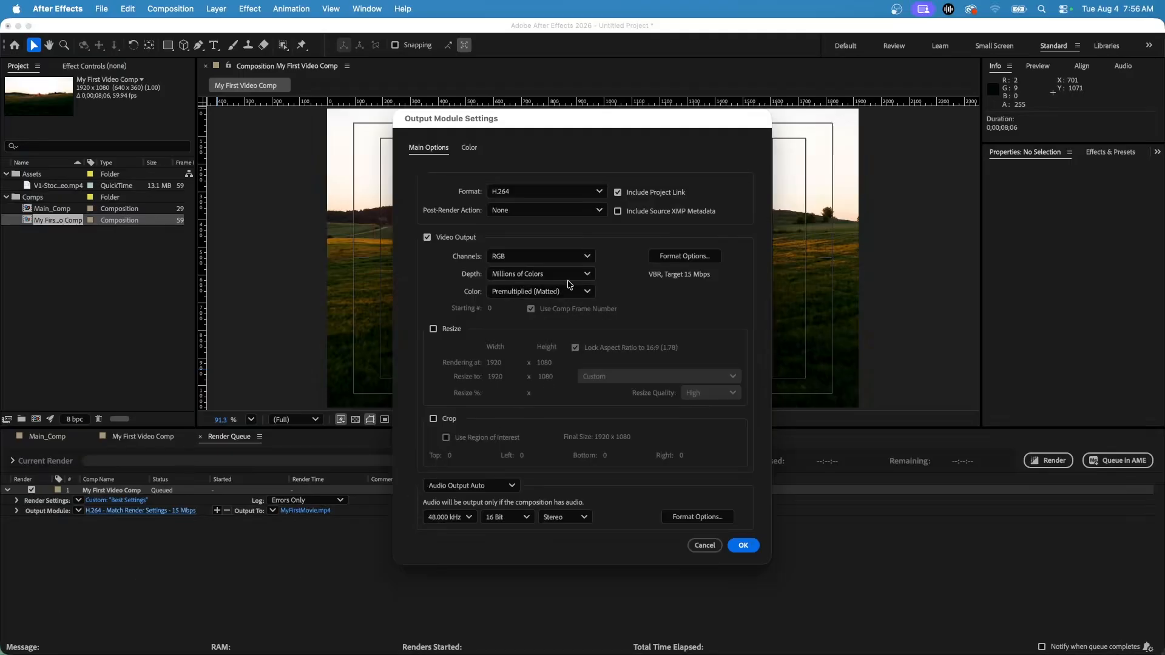
click(539, 192)
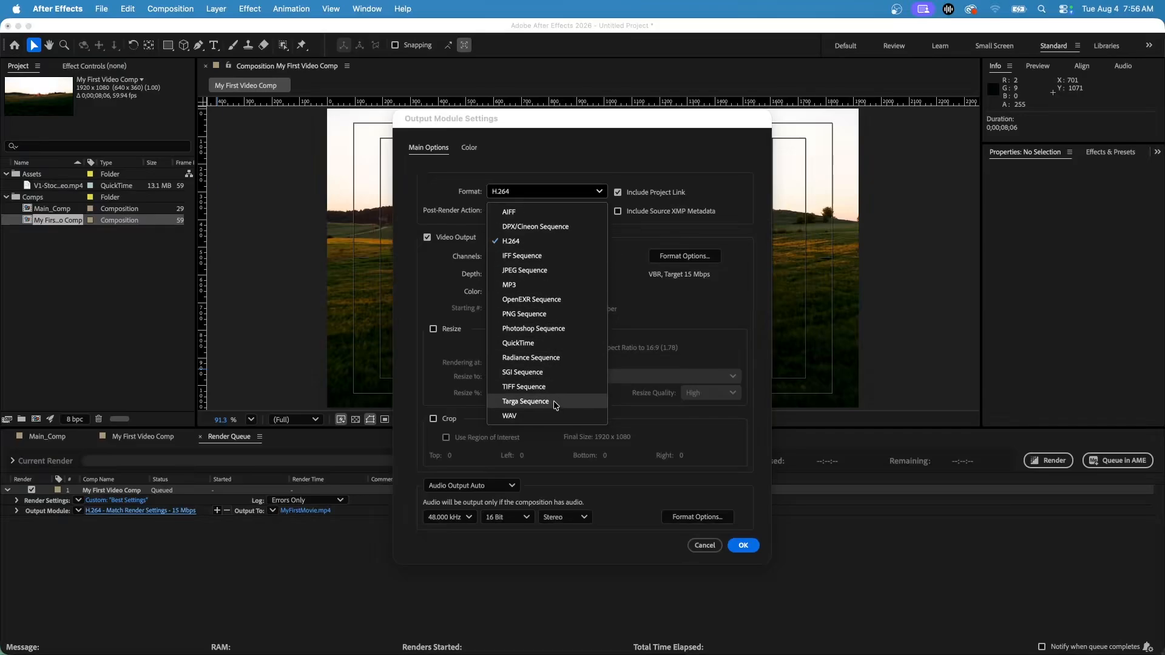
click(465, 188)
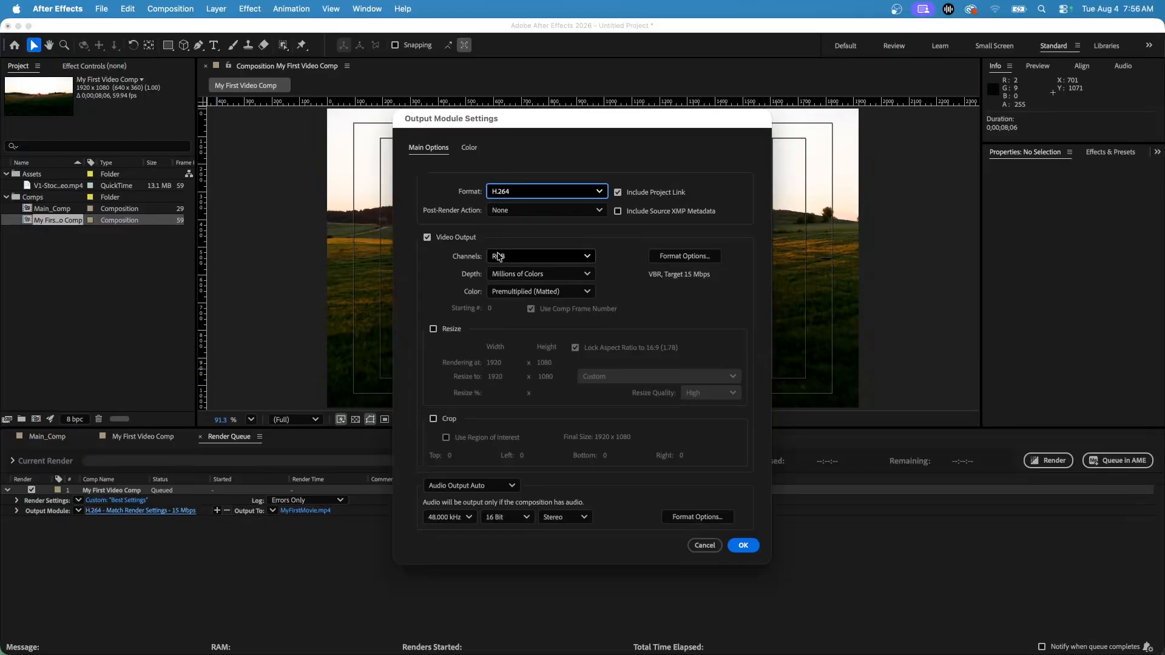
click(561, 260)
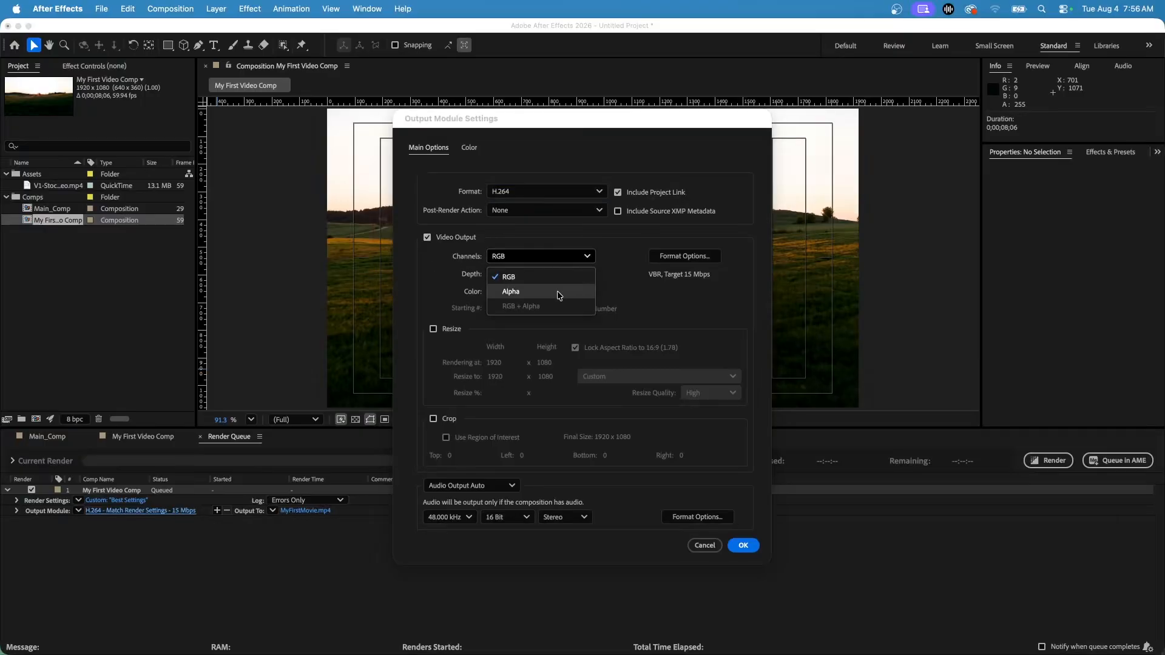
click(462, 277)
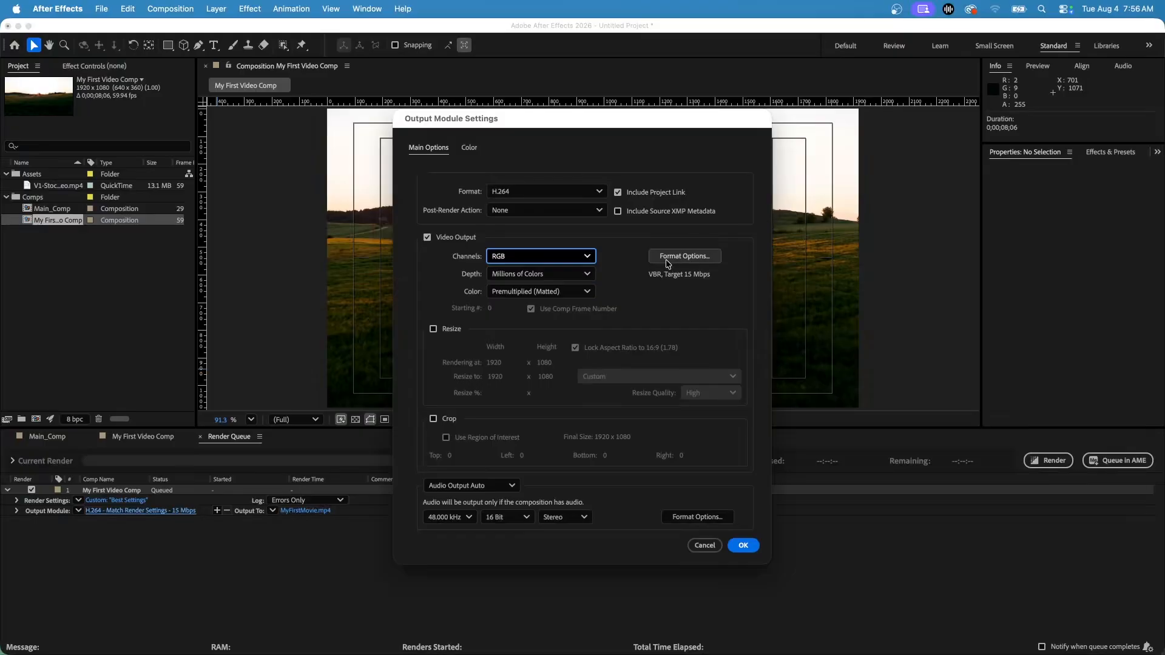
Inspect the H.264 video format options, try CBR bitrate encoding, return to VBR, 1 pass, and cancel the options
click(693, 261)
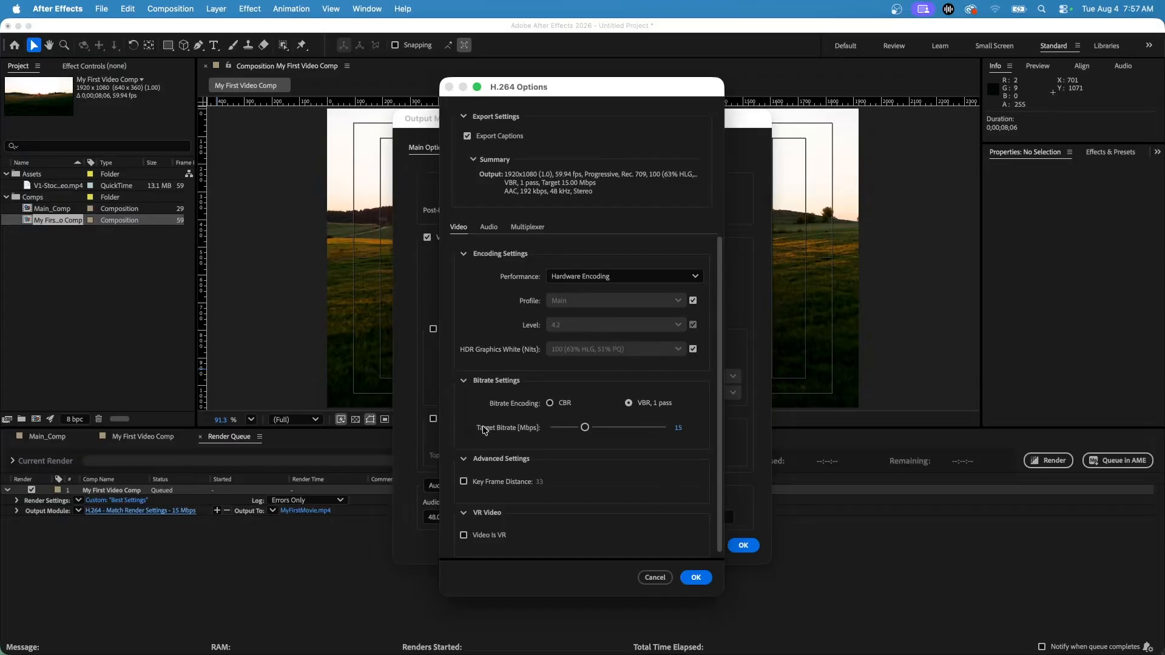
click(550, 404)
click(628, 404)
scroll(643, 402, down, 1)
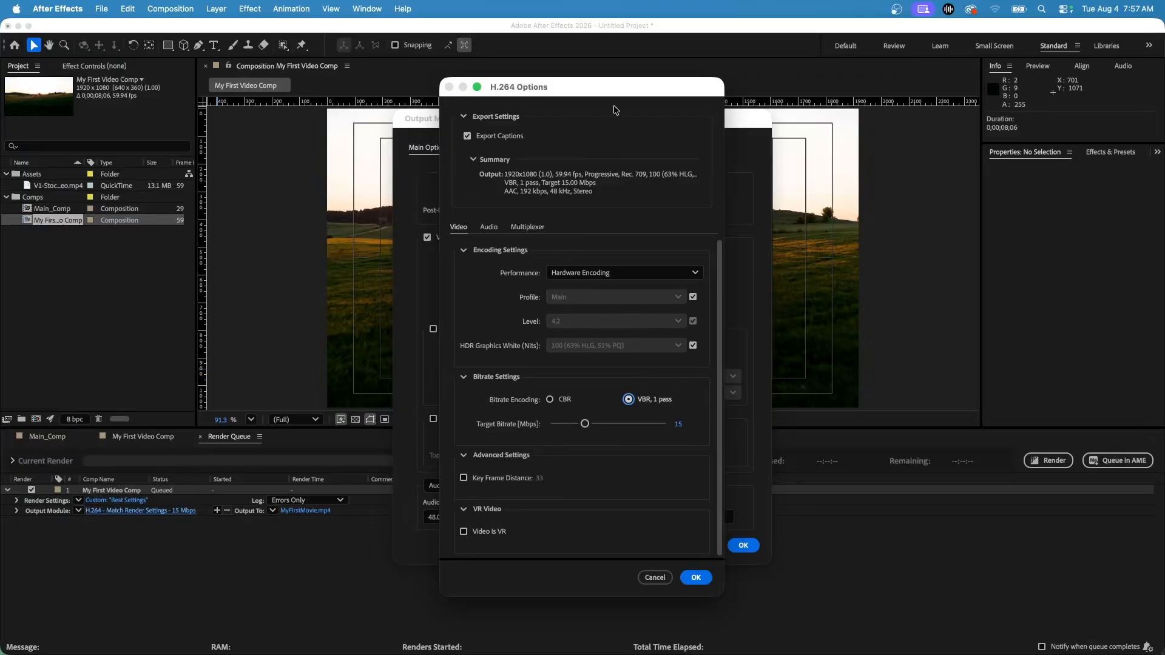
click(657, 577)
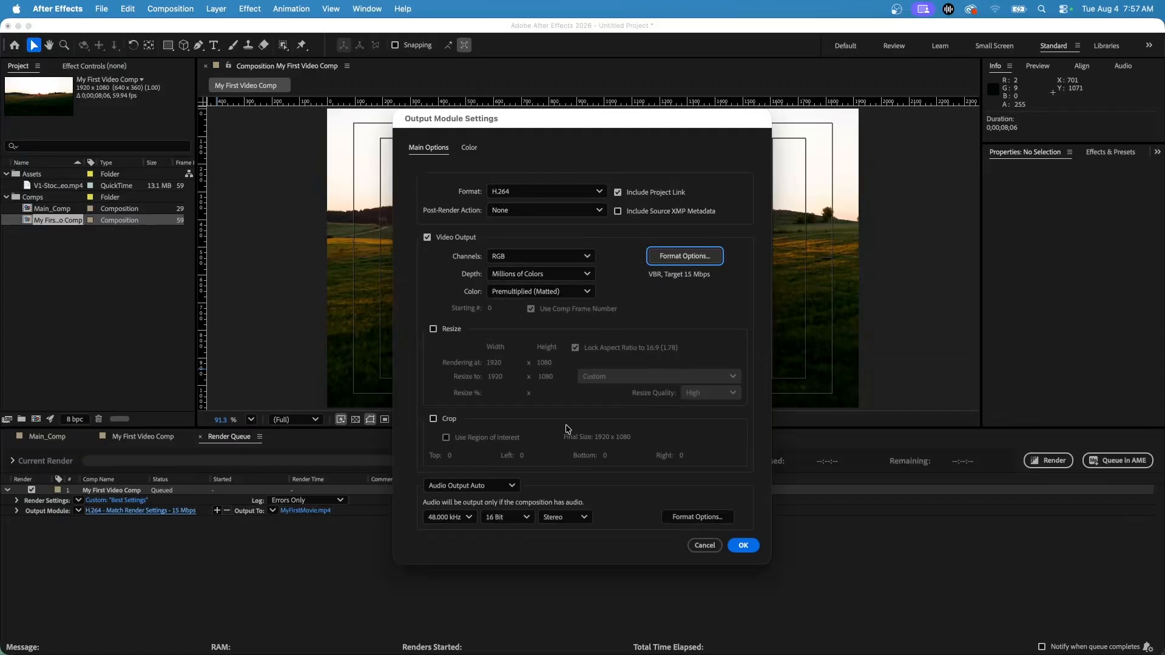
Apply the output module settings and render the queued My First Video Comp
click(743, 545)
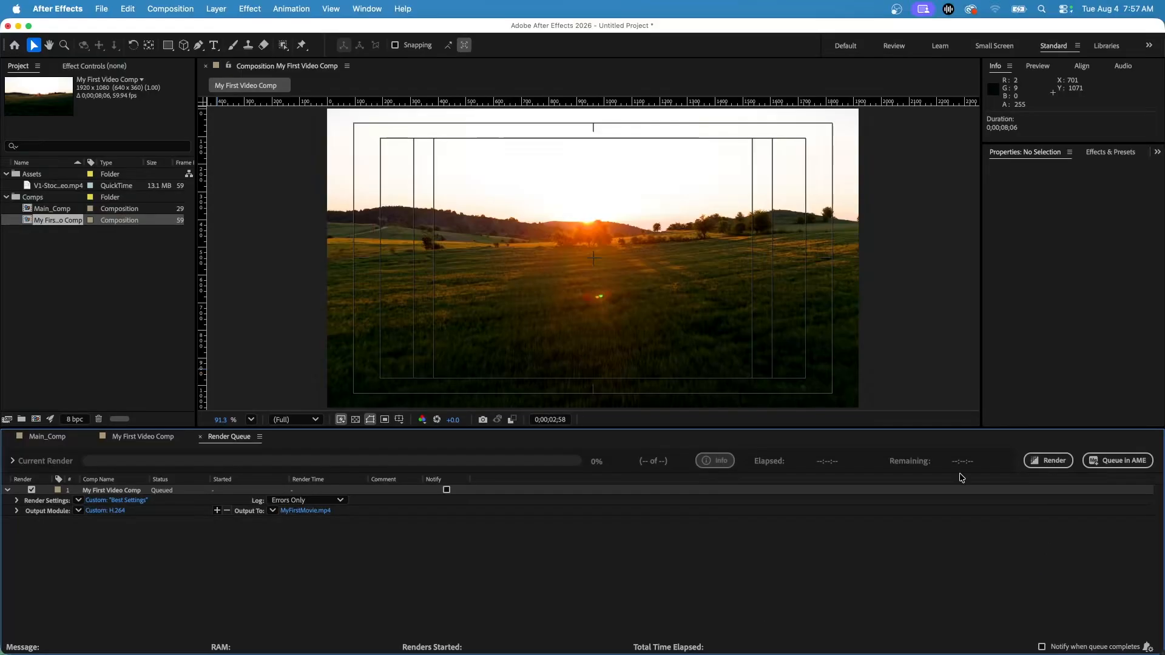
click(1049, 461)
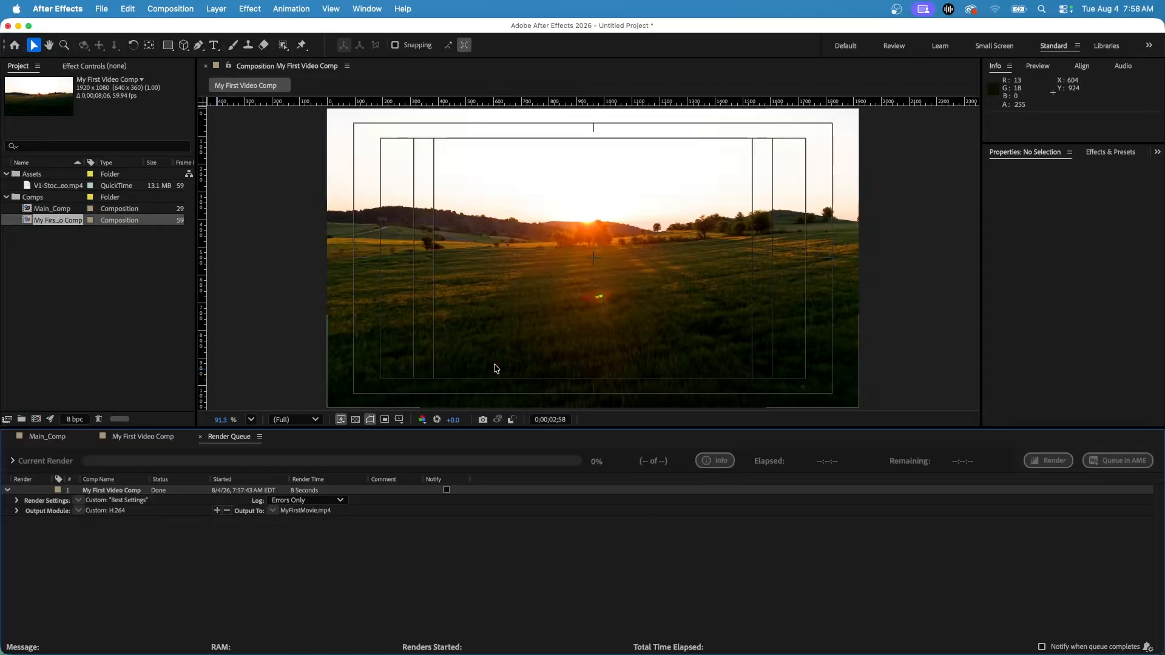
Close the render queue and add My First Video Comp to the Adobe Media Encoder queue
click(200, 437)
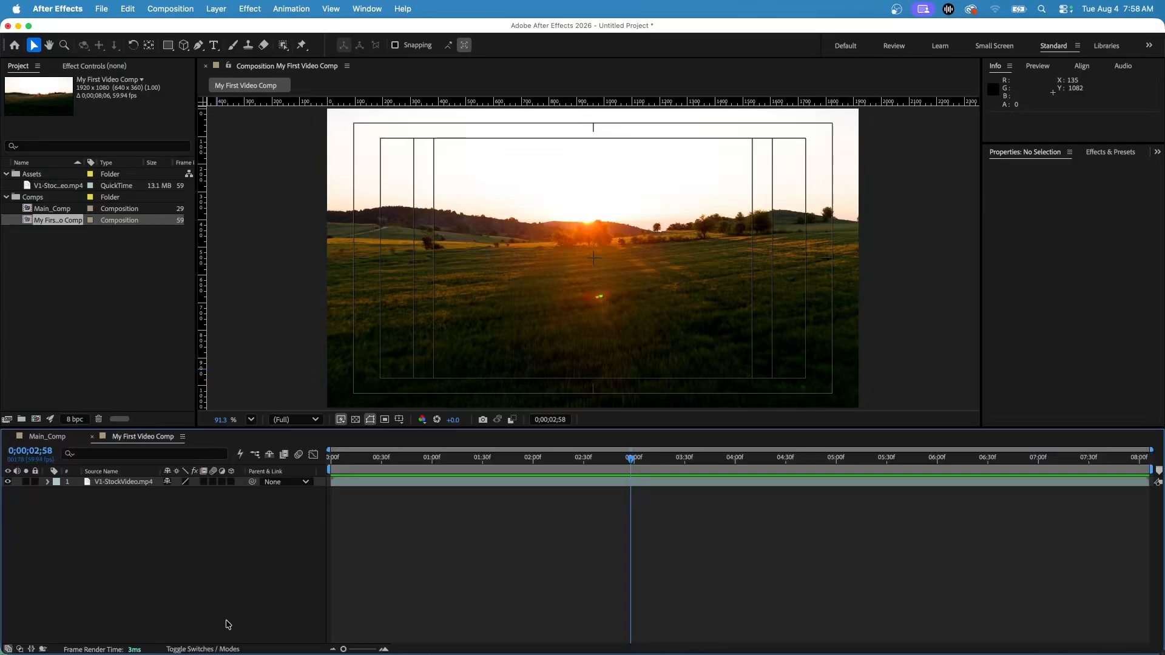
click(168, 10)
click(168, 9)
click(168, 9)
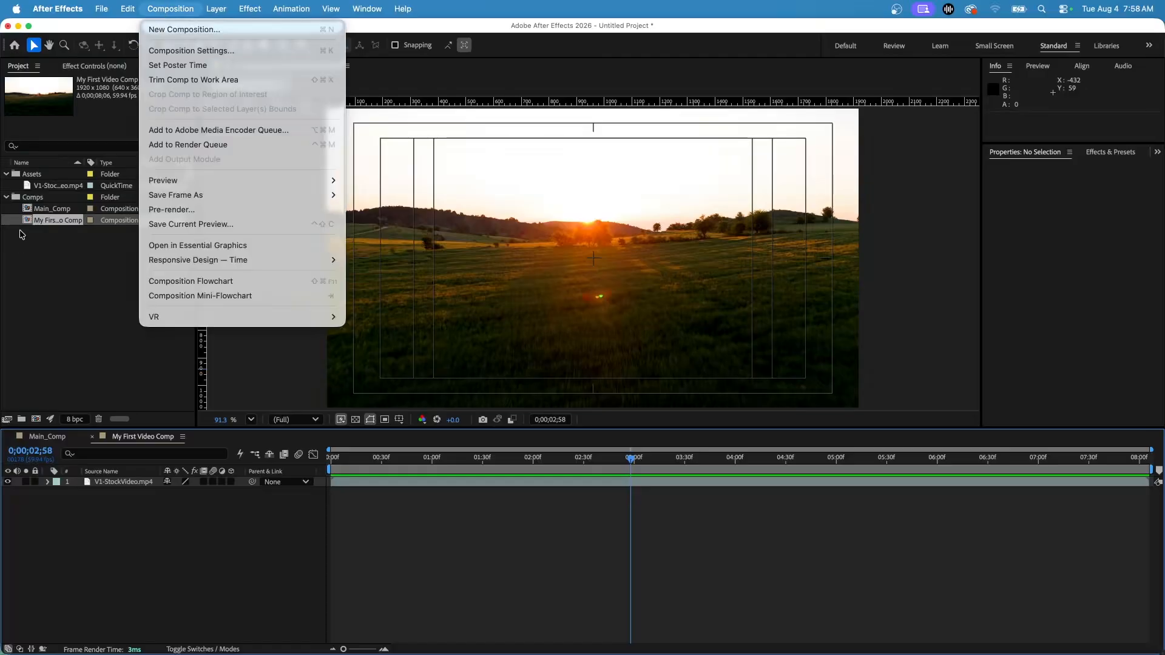
click(247, 130)
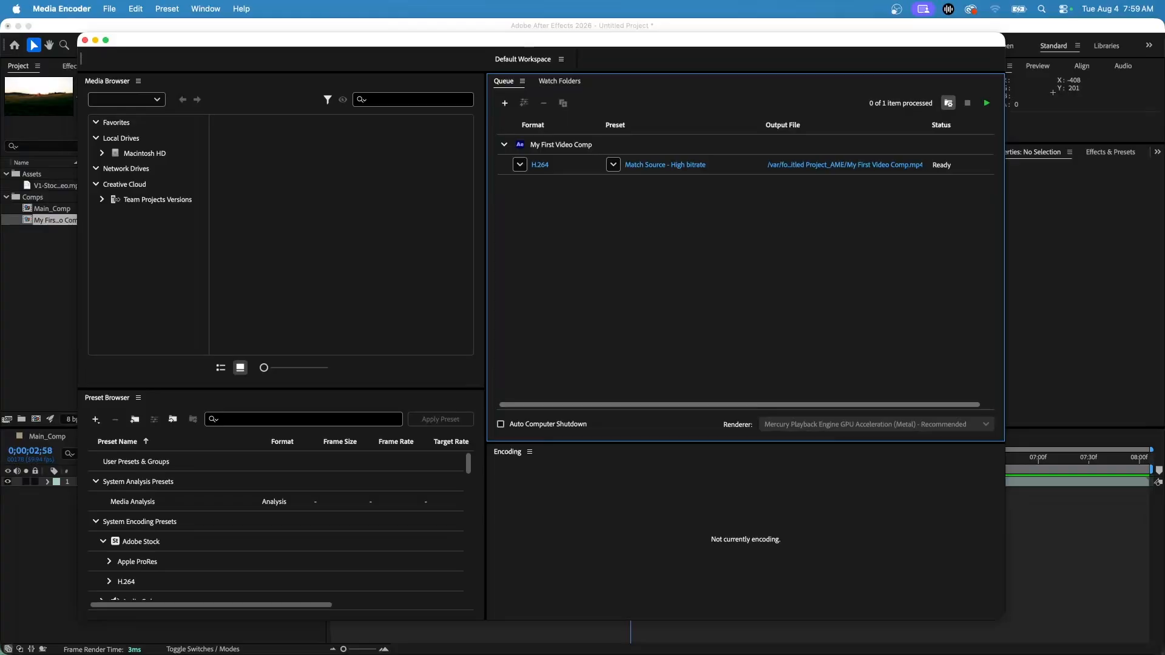
Add the rendered MyFirstMovie.mp4 file to the encoding queue alongside My First Video Comp
drag(1164, 222, 544, 225)
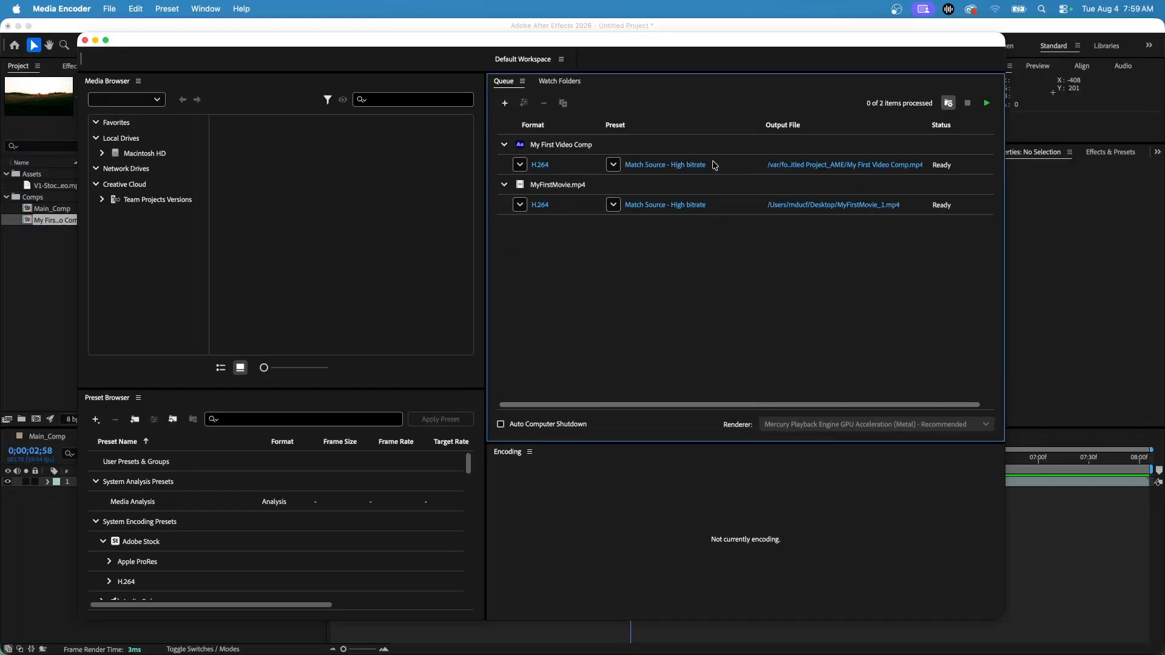
click(539, 153)
click(567, 188)
click(561, 153)
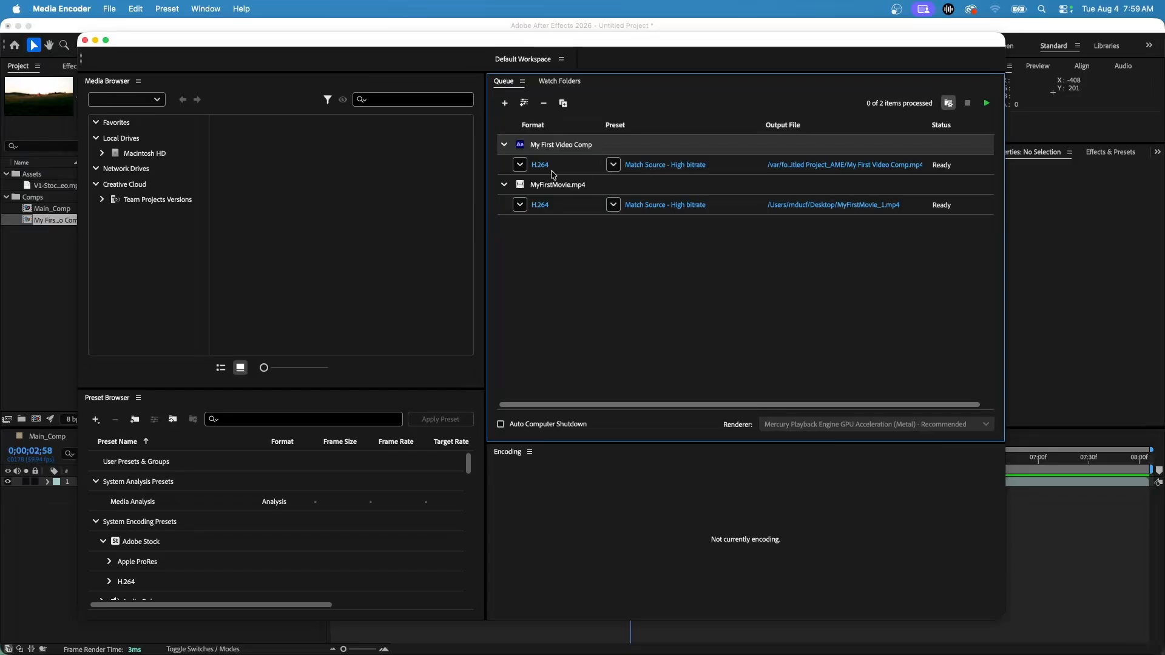
Try MP3 as the output format for the queued My First Video Comp and look through its bitrate presets
click(520, 166)
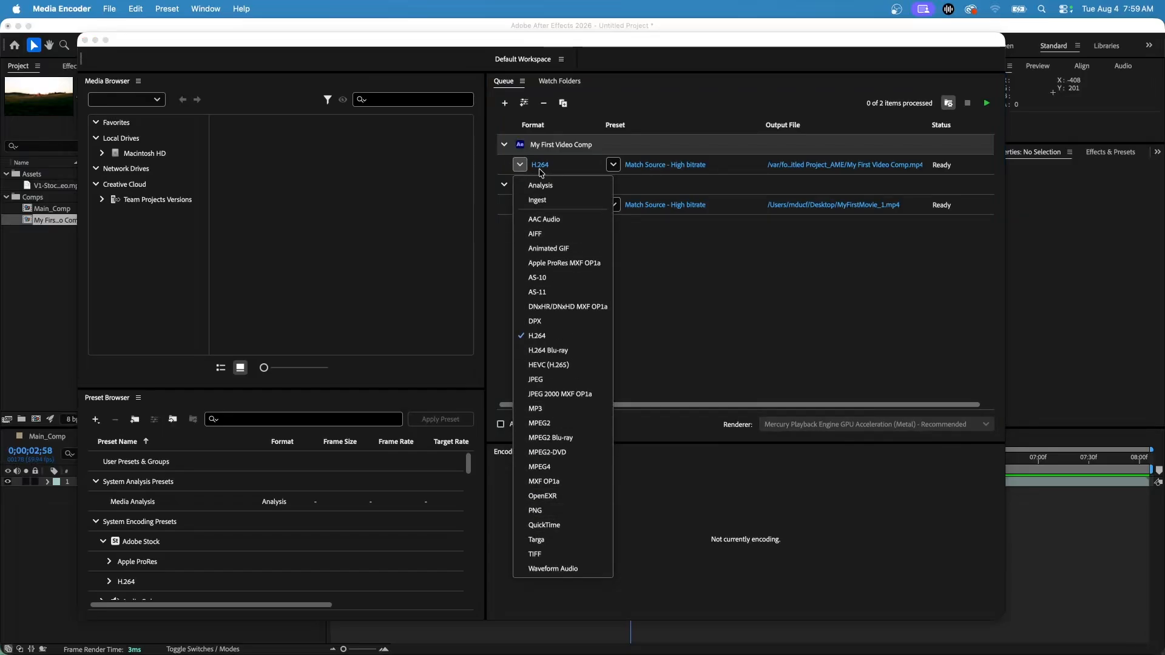
click(550, 409)
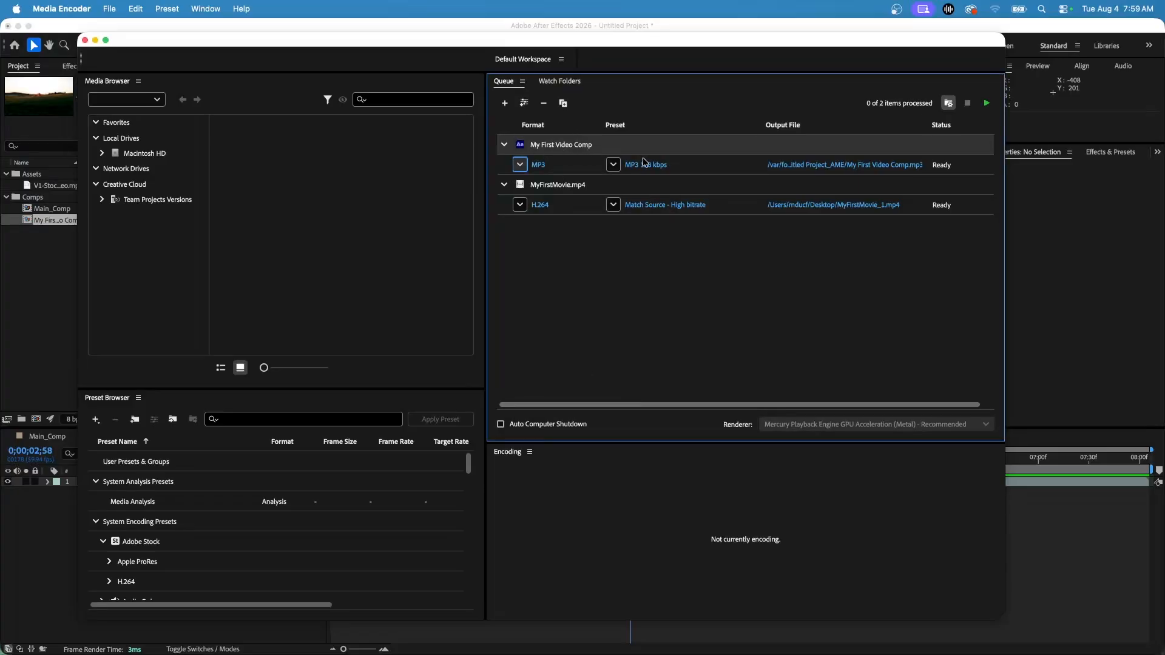
click(614, 166)
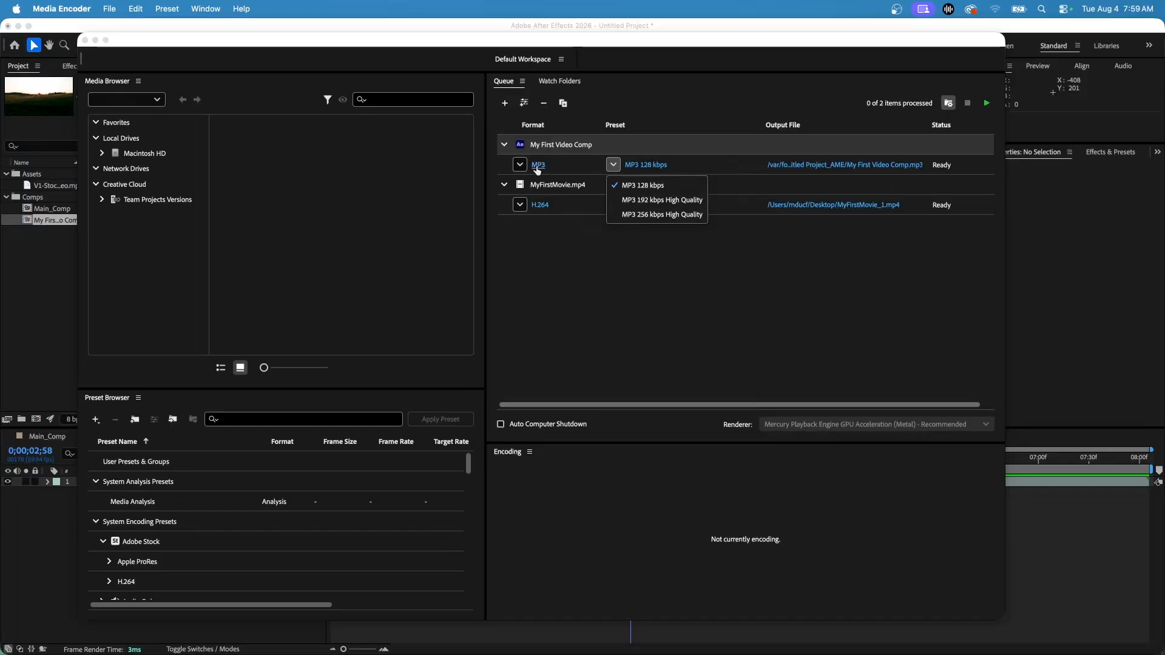
Set the output format of the queued My First Video Comp to QuickTime
click(519, 165)
click(519, 165)
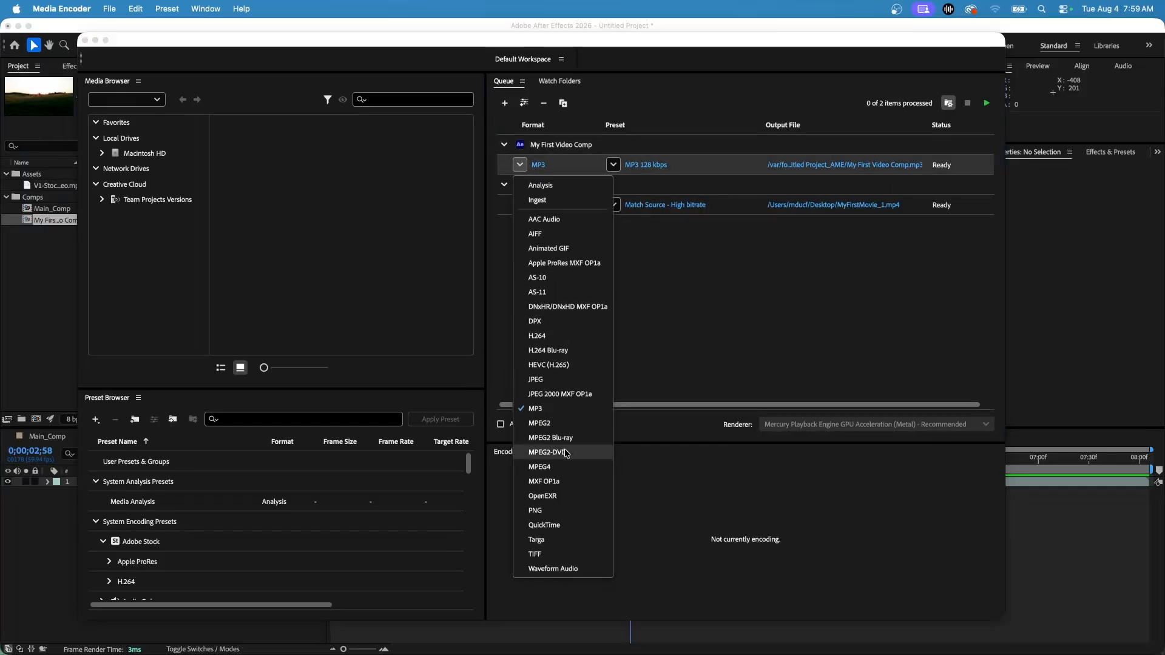
click(556, 526)
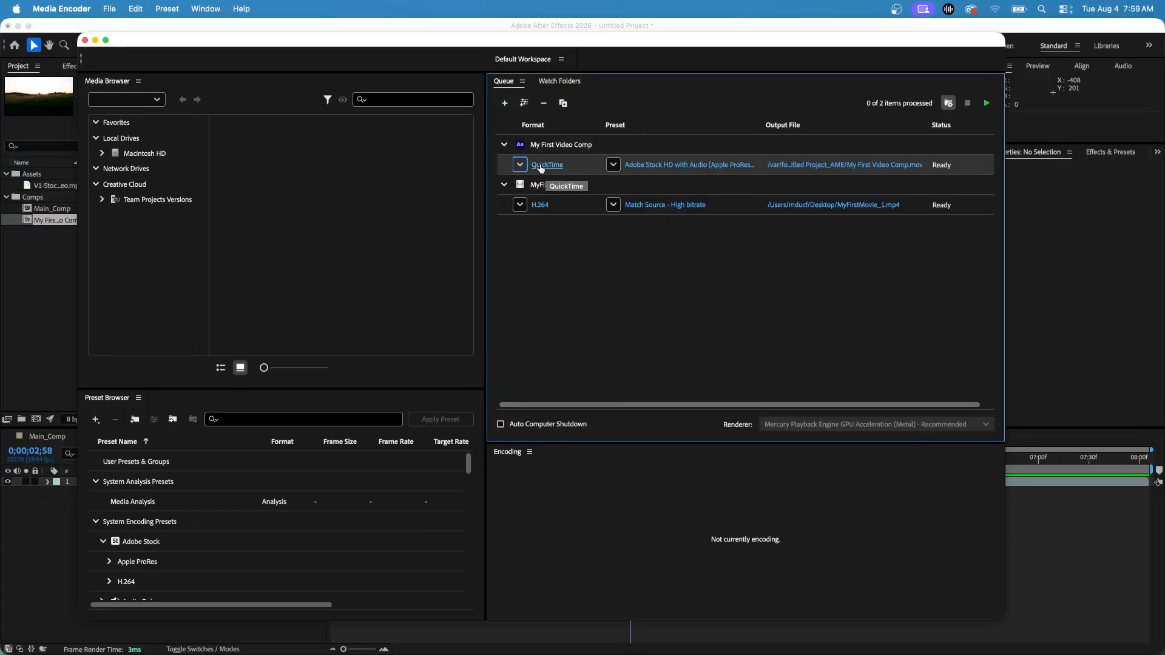
Open the QuickTime export settings for My First Video Comp and review the video codec, frame size and color options
key(Return)
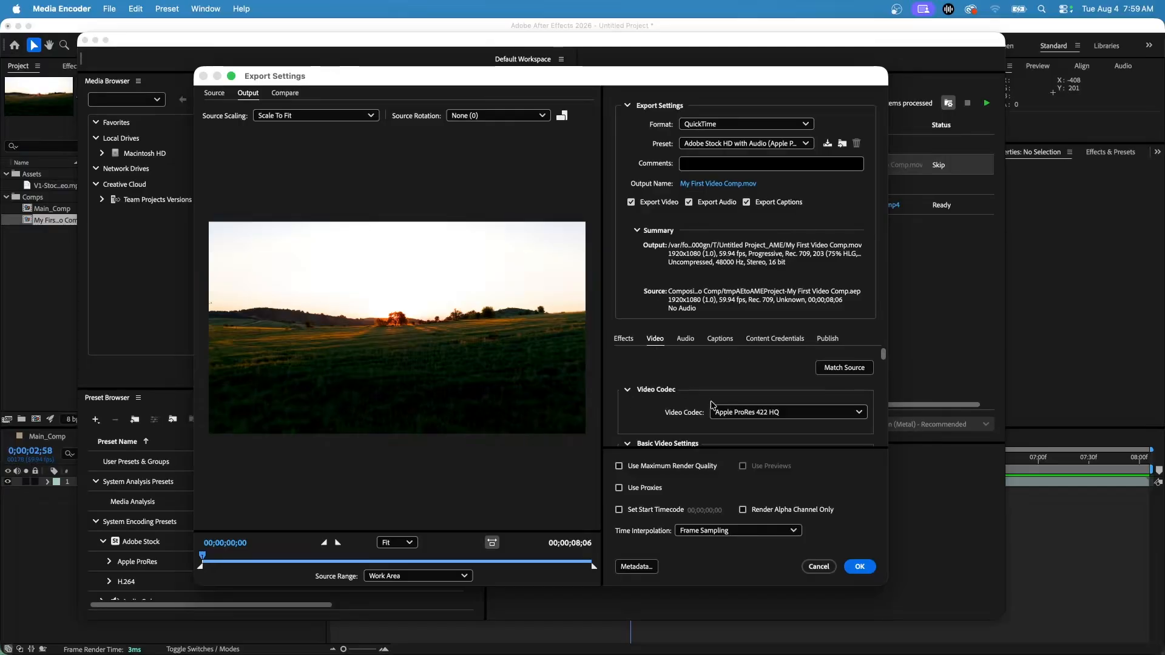
scroll(641, 393, down, 2)
scroll(641, 394, down, 8)
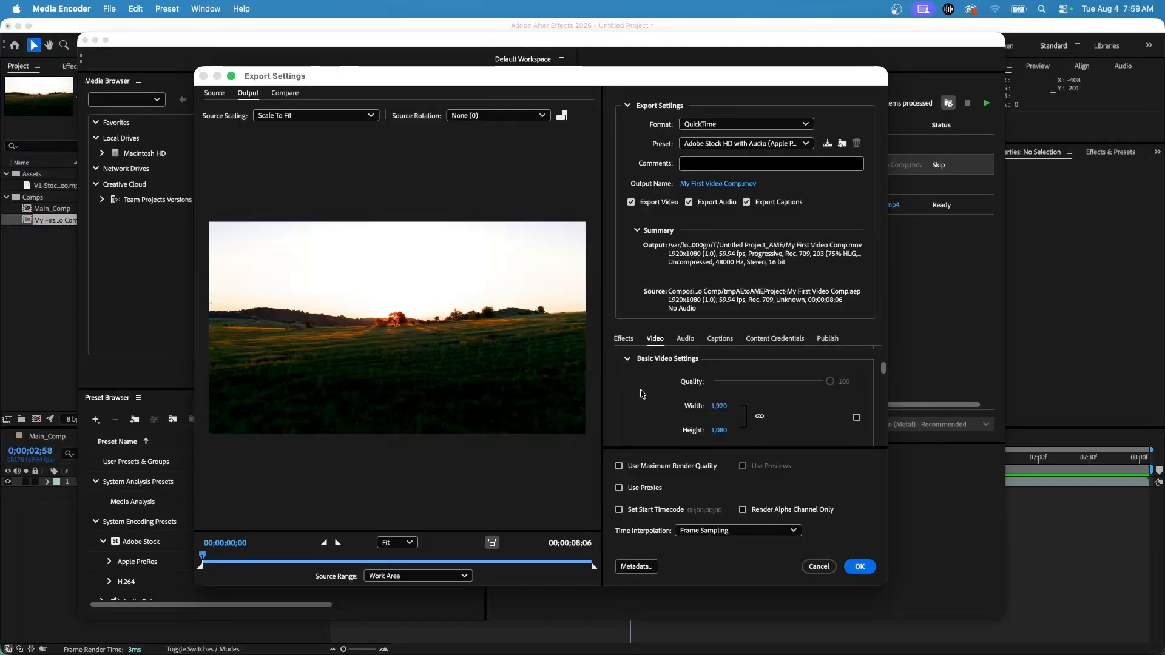
scroll(643, 395, down, 5)
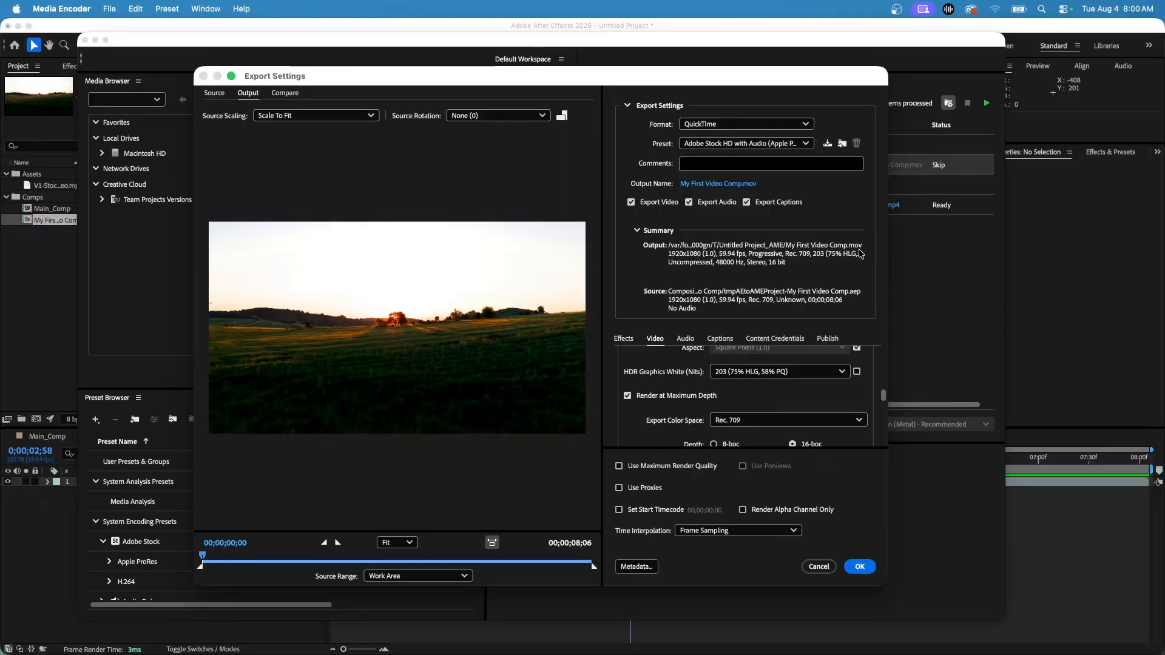
Review the audio, captions and Content Credentials options in the export settings
click(686, 339)
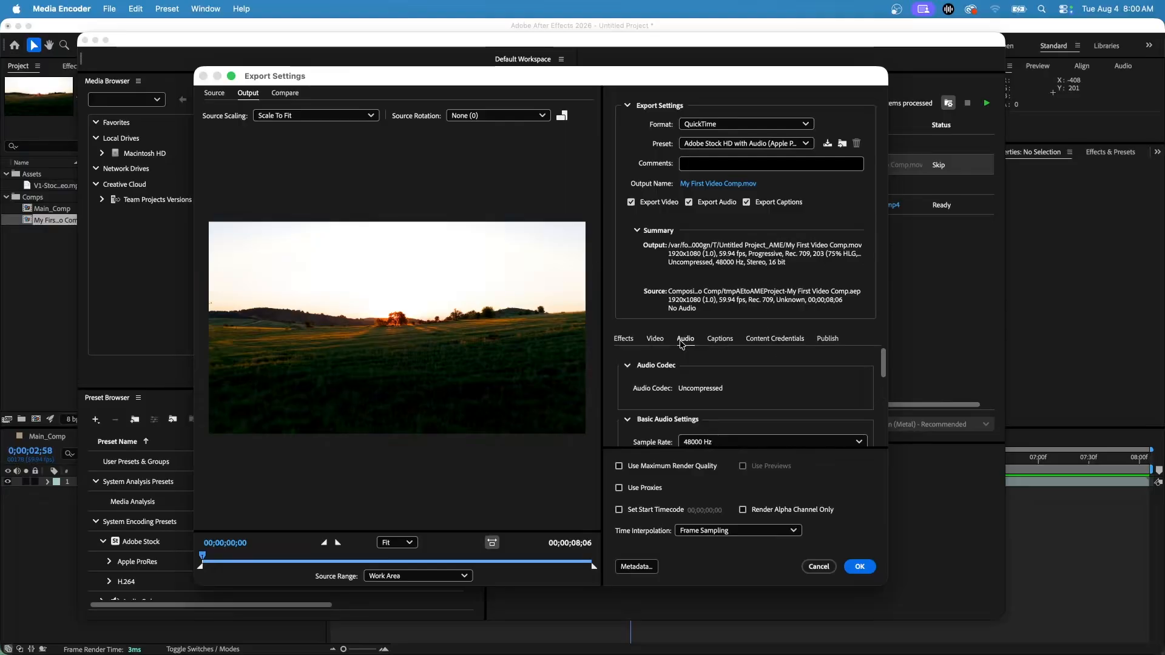
click(720, 339)
click(686, 340)
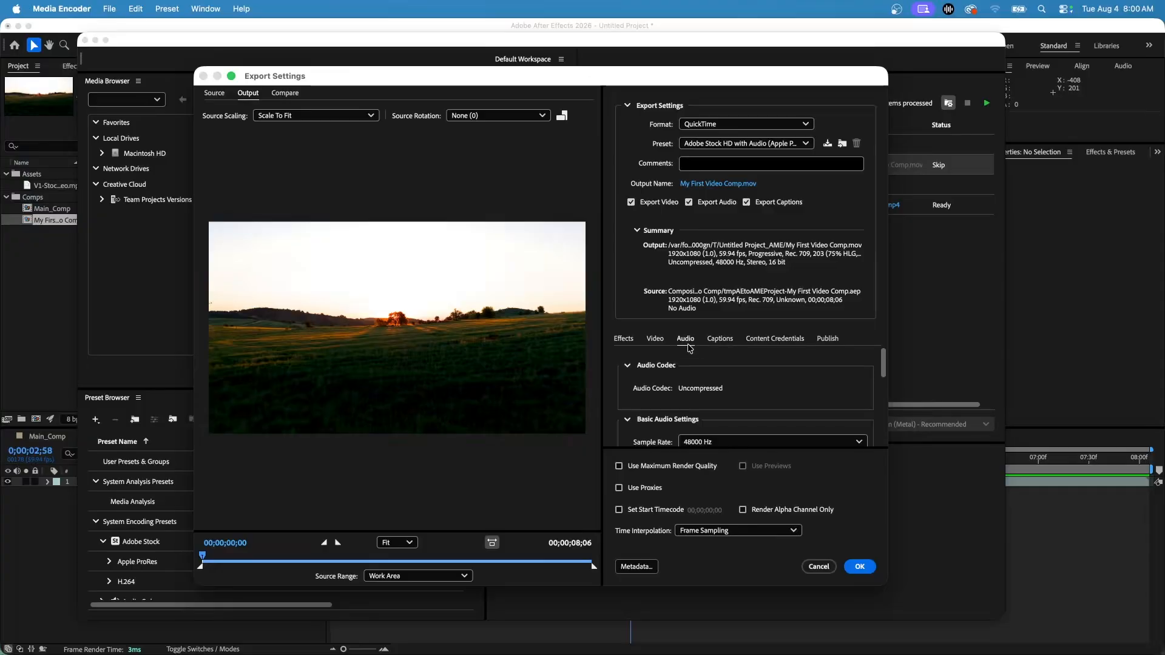
click(721, 340)
click(797, 340)
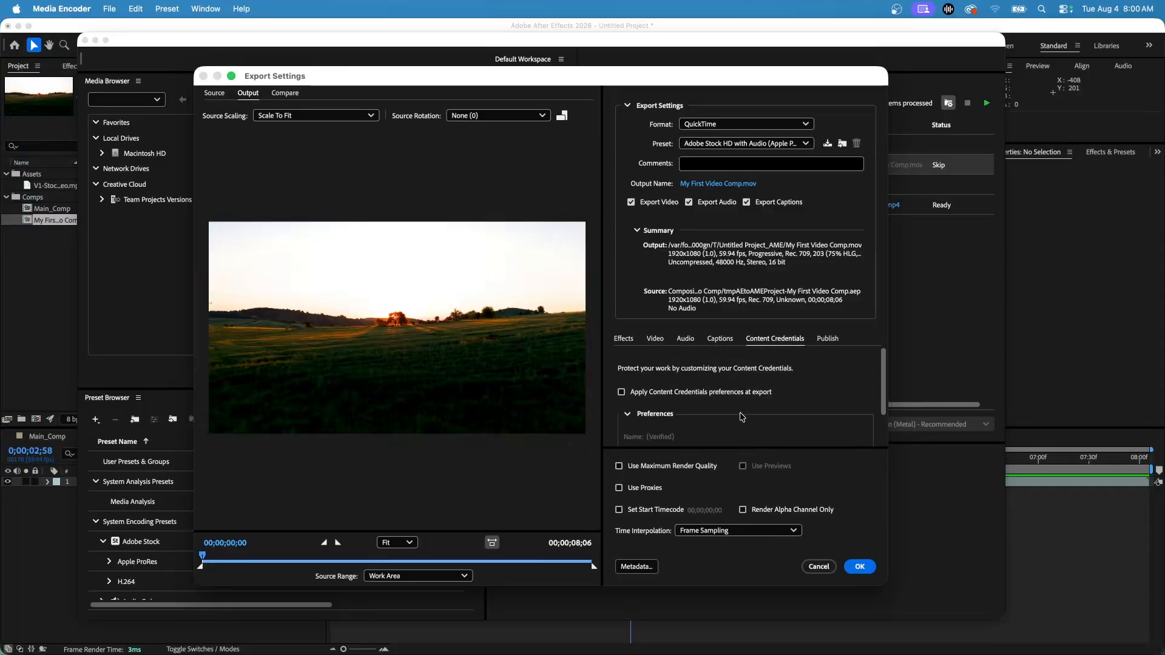
scroll(722, 400, down, 2)
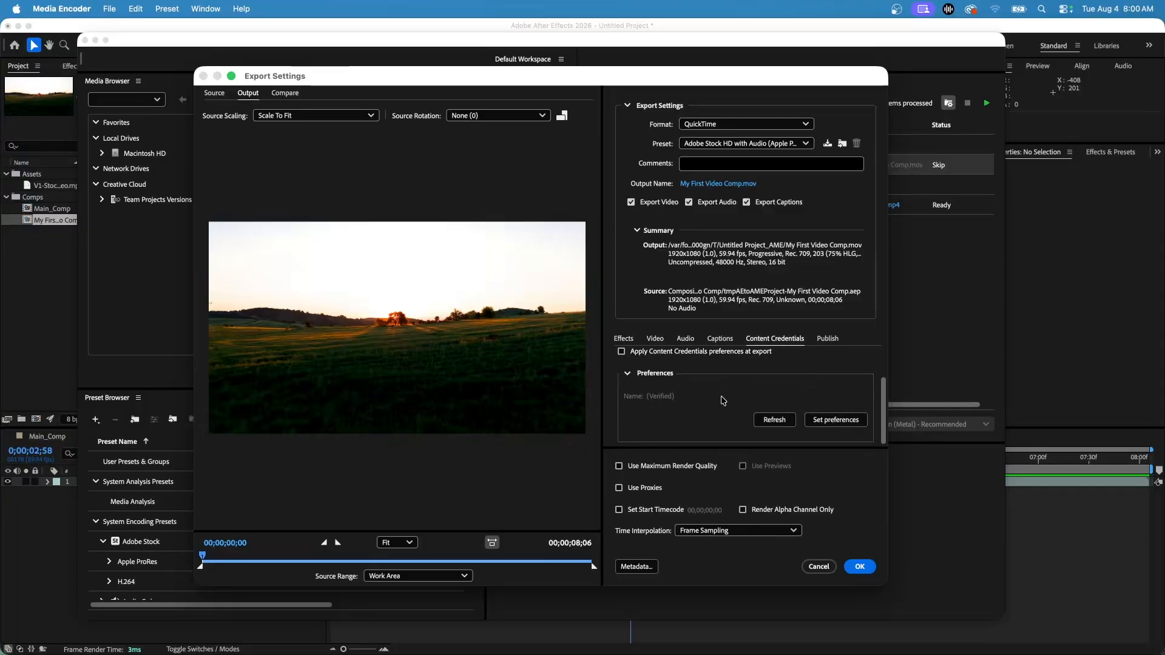
scroll(722, 401, up, 2)
Review the publishing destinations and the effects options, and cancel the export settings
click(826, 340)
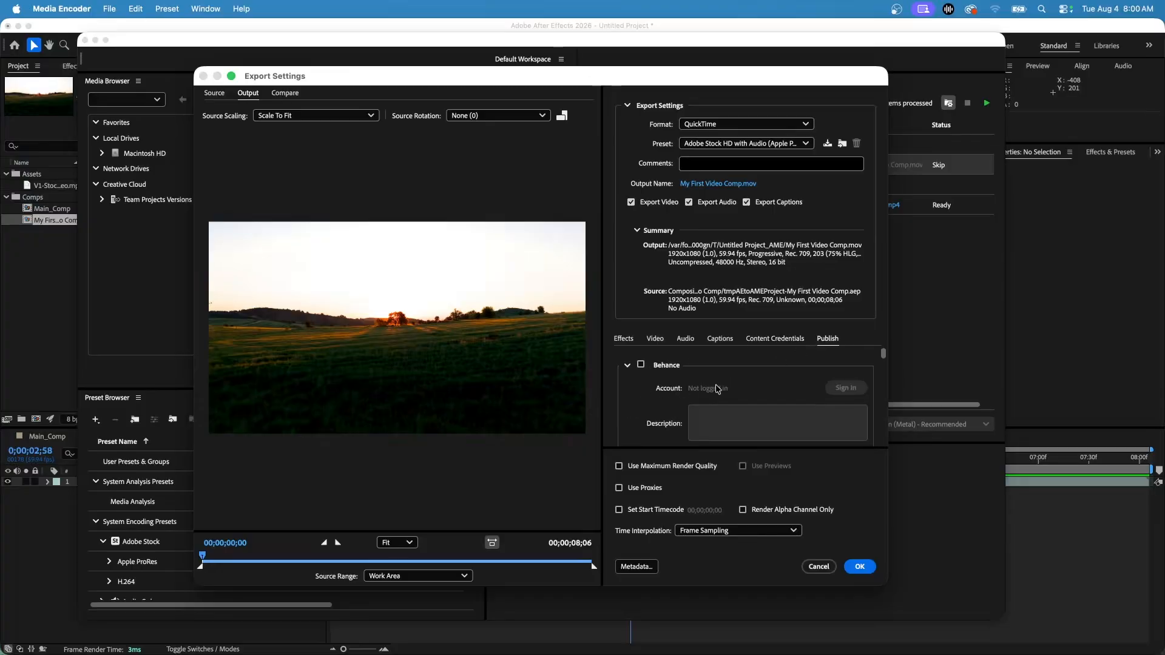
scroll(673, 394, down, 5)
scroll(657, 397, down, 6)
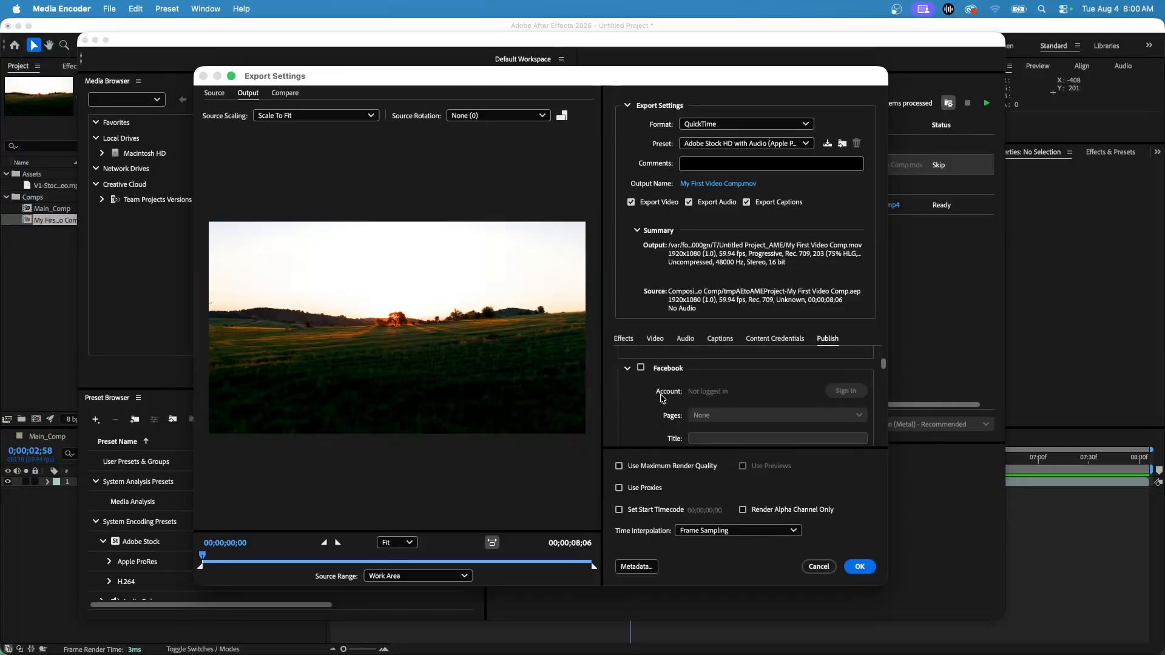
scroll(679, 395, up, 5)
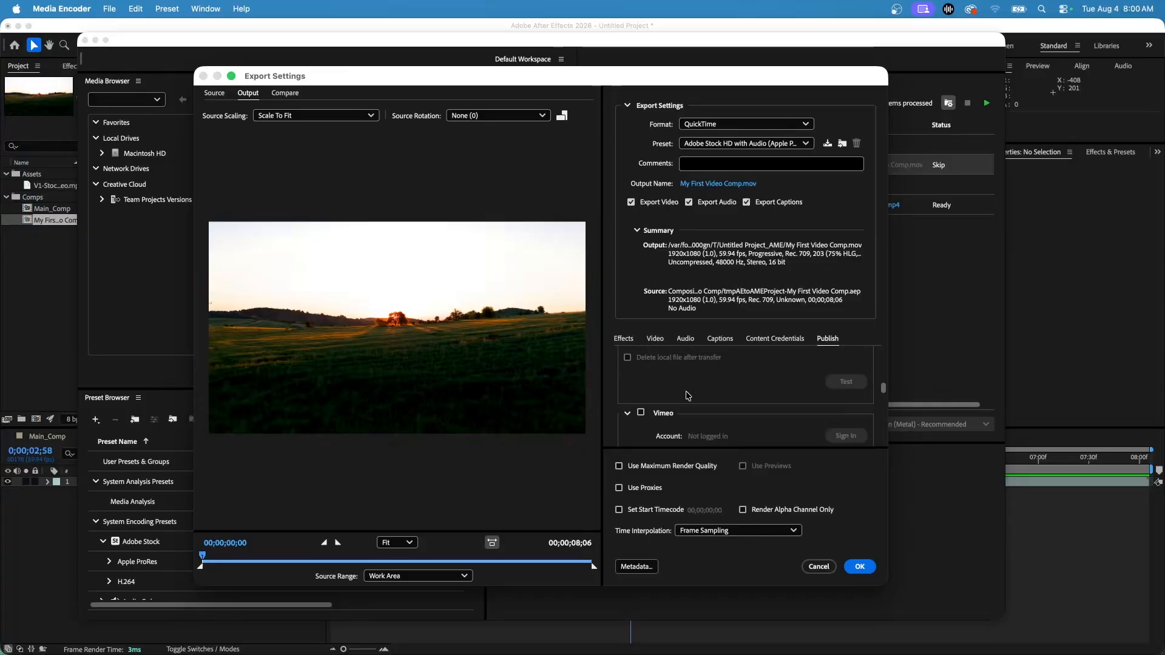
click(625, 341)
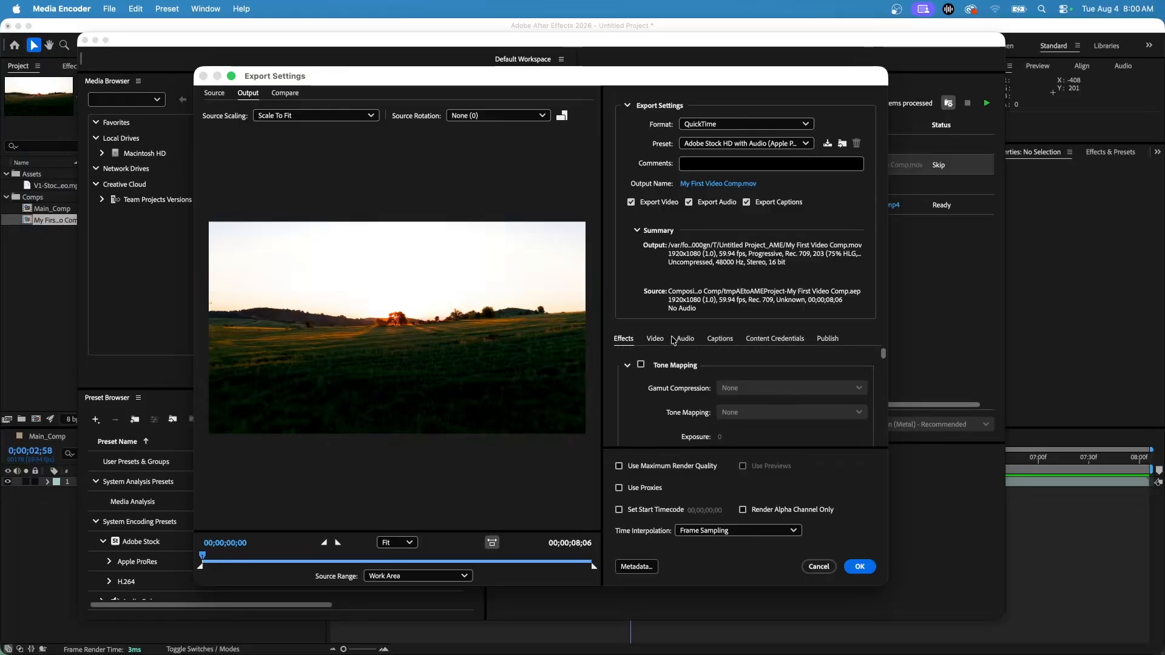
click(819, 567)
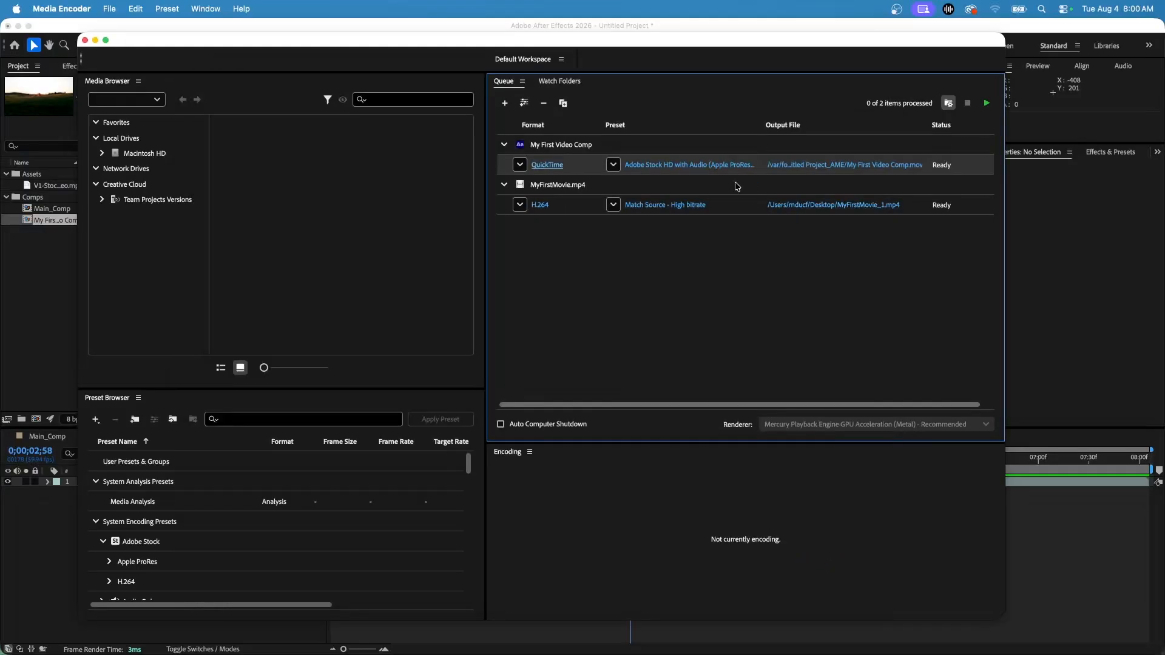
Reopen the export settings through the comp's preset, check the source and output previews, and browse the QuickTime presets
click(669, 165)
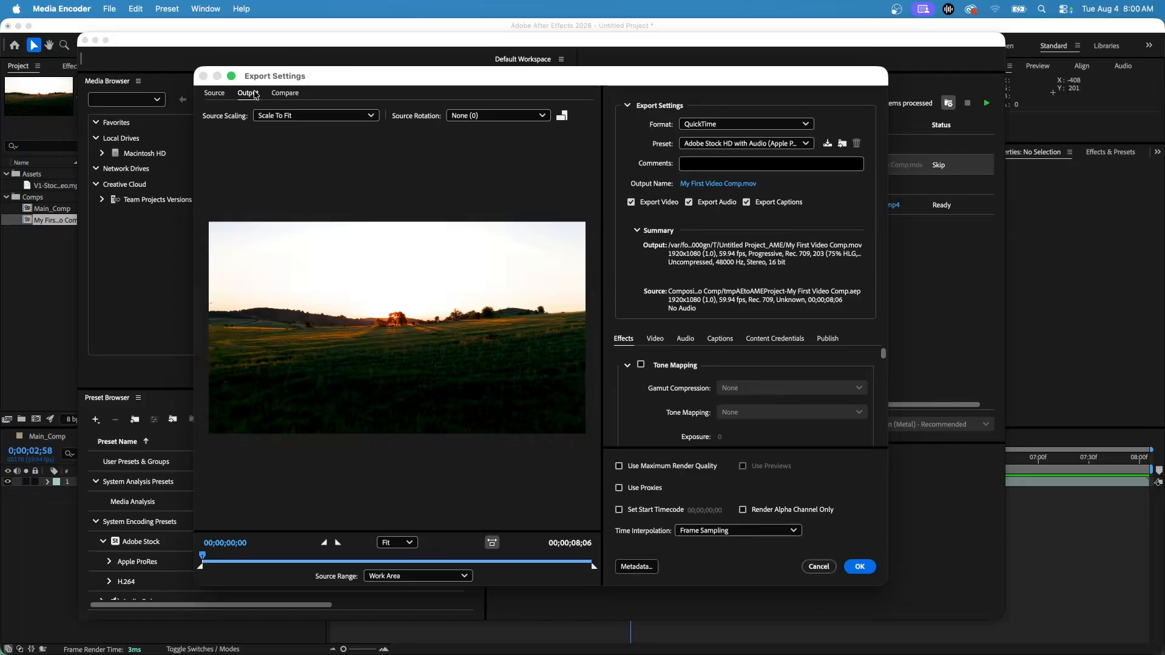
click(223, 97)
click(248, 95)
click(762, 144)
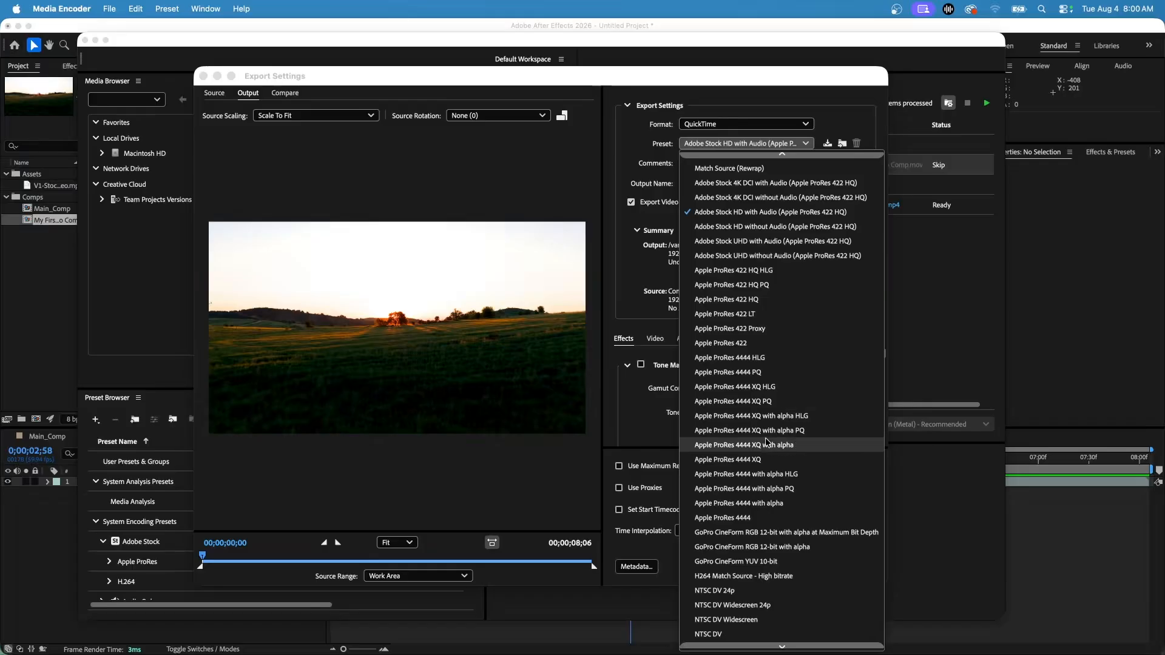
scroll(769, 435, down, 1)
click(715, 125)
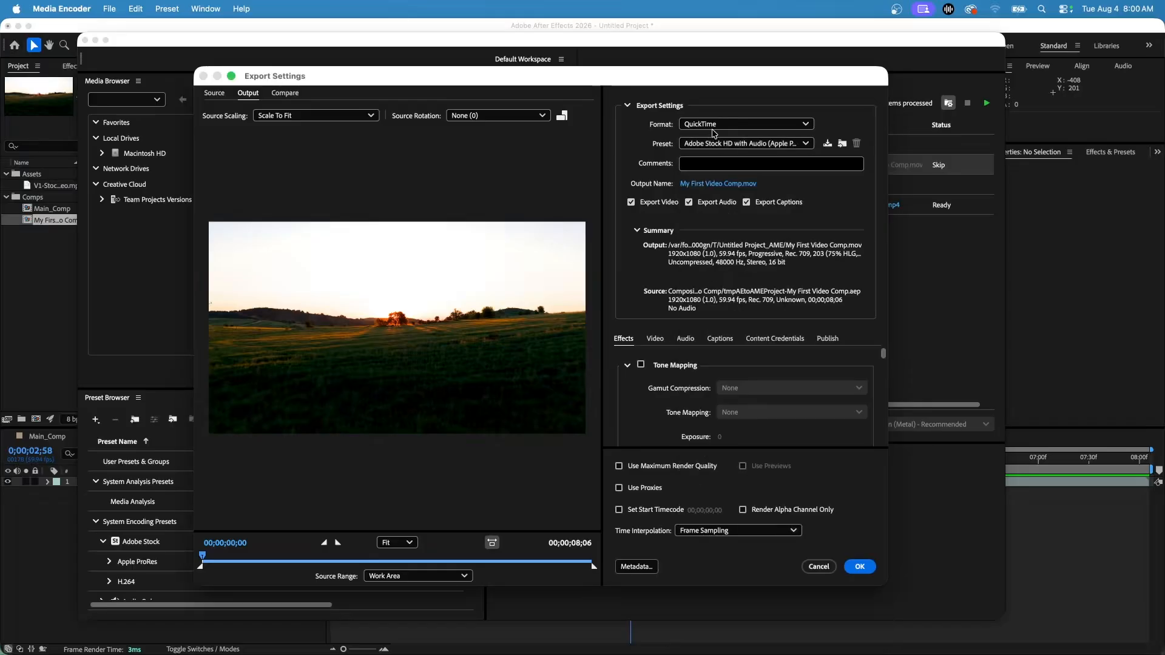
Try H.264 as the format in the export settings and cancel the dialog
click(716, 126)
click(720, 260)
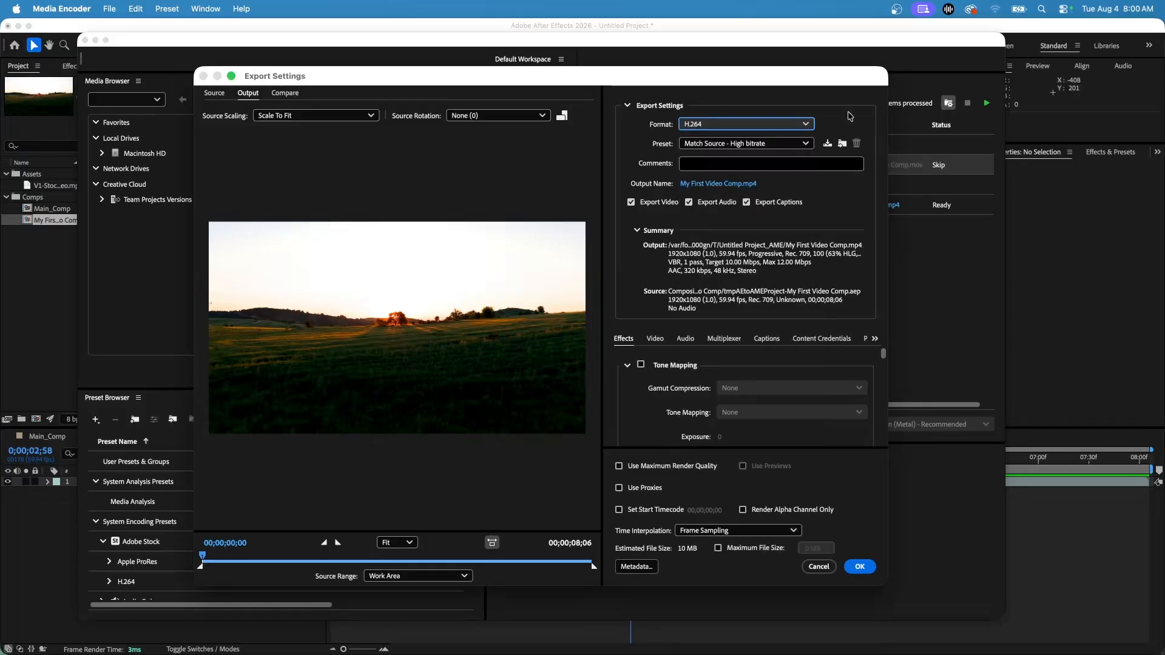
click(819, 567)
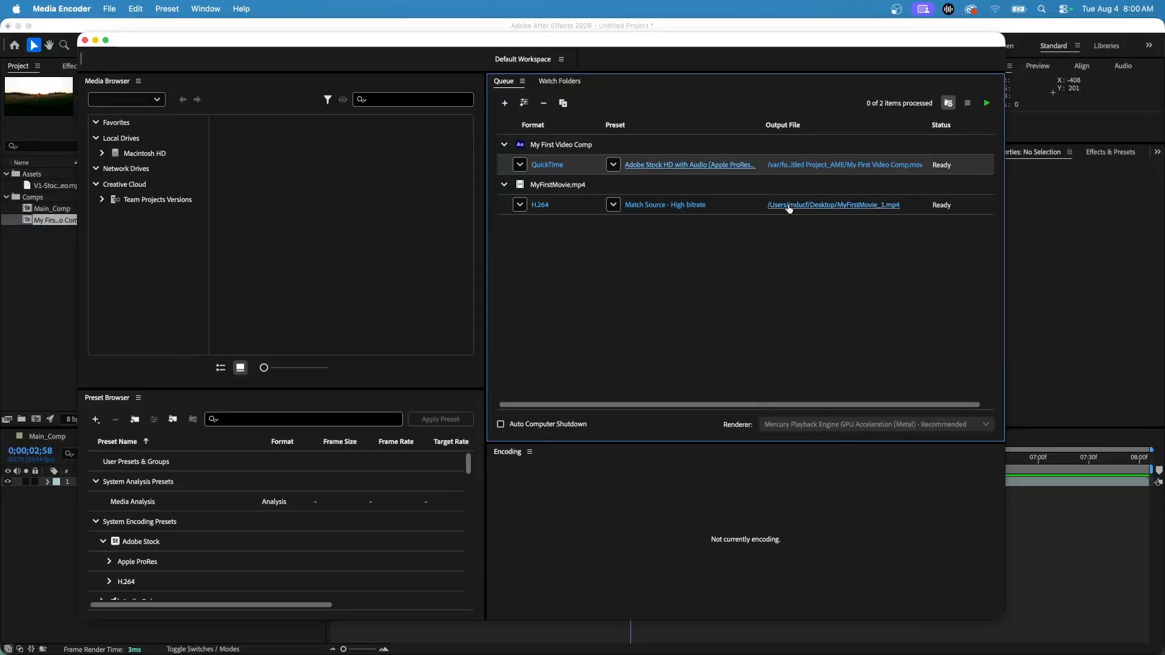
Set the output location of My First Video Comp.mov to the Desktop
click(809, 170)
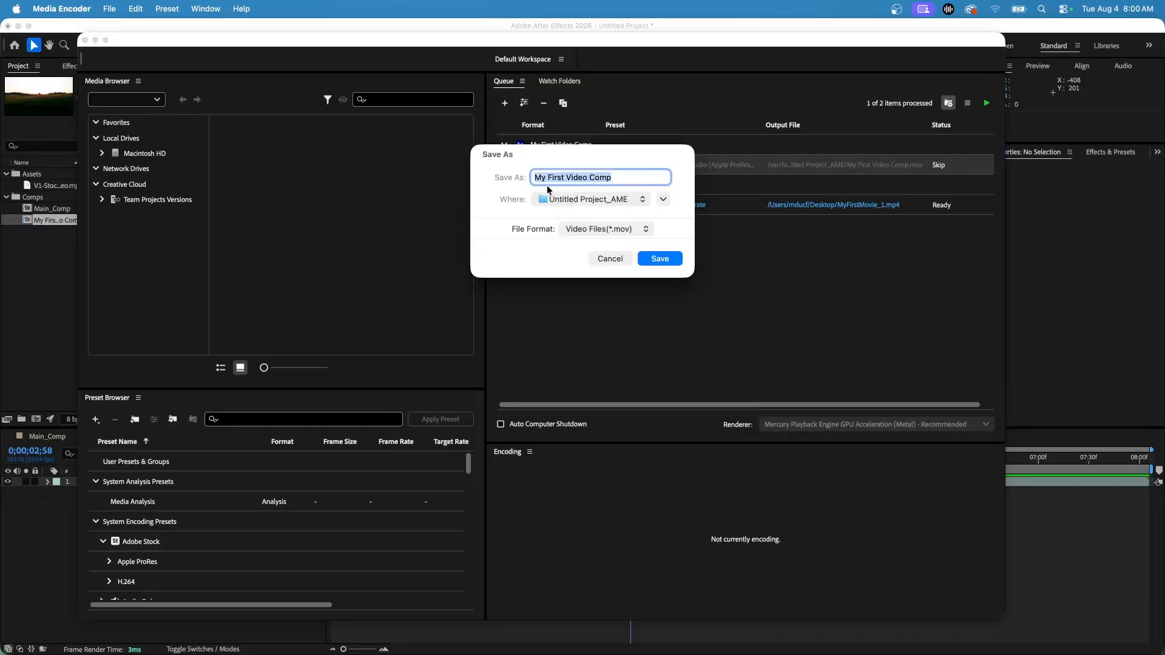
click(619, 210)
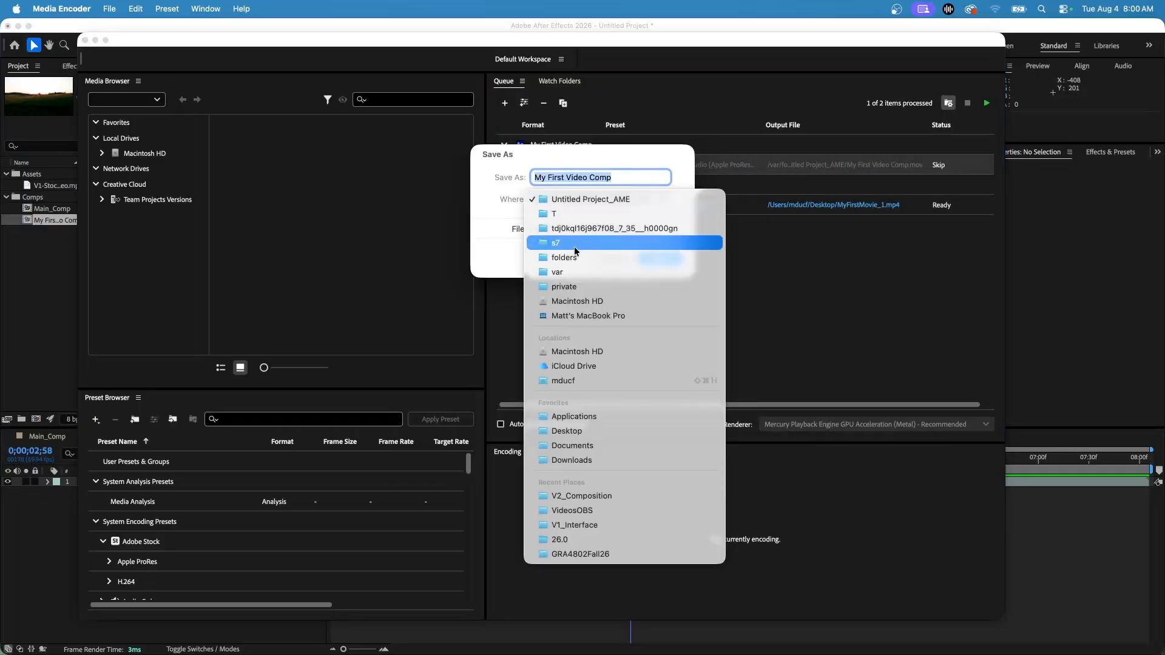
click(592, 437)
click(665, 262)
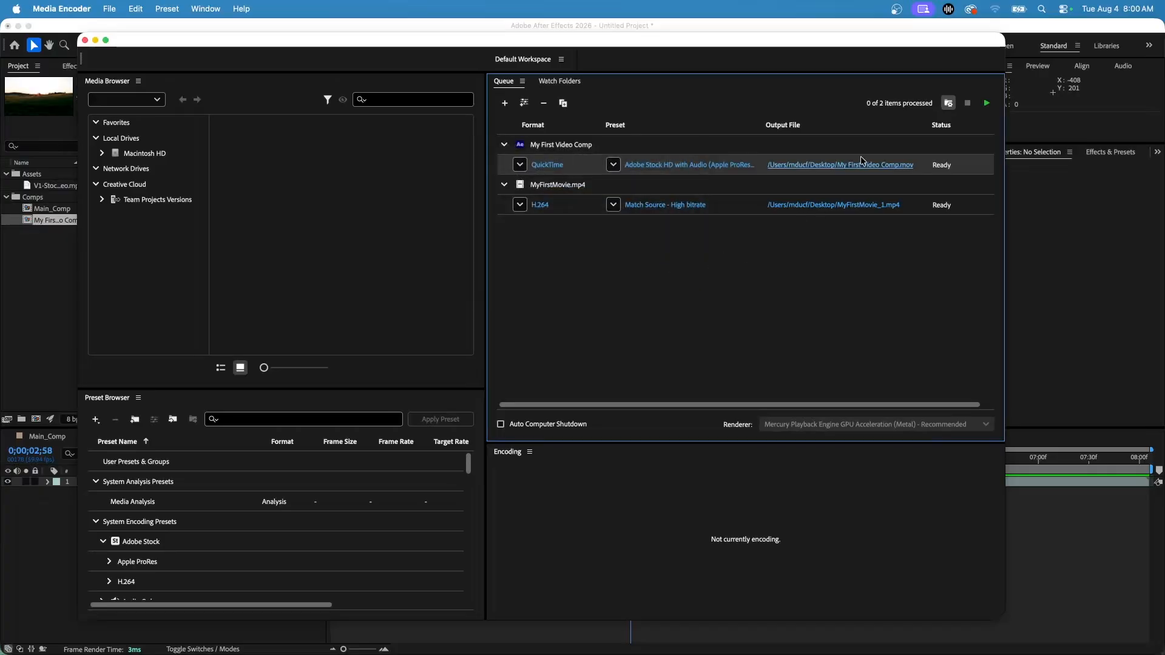
Collapse the MyFirstMovie.mp4 entry and remove it from the encoding queue
click(504, 185)
click(658, 191)
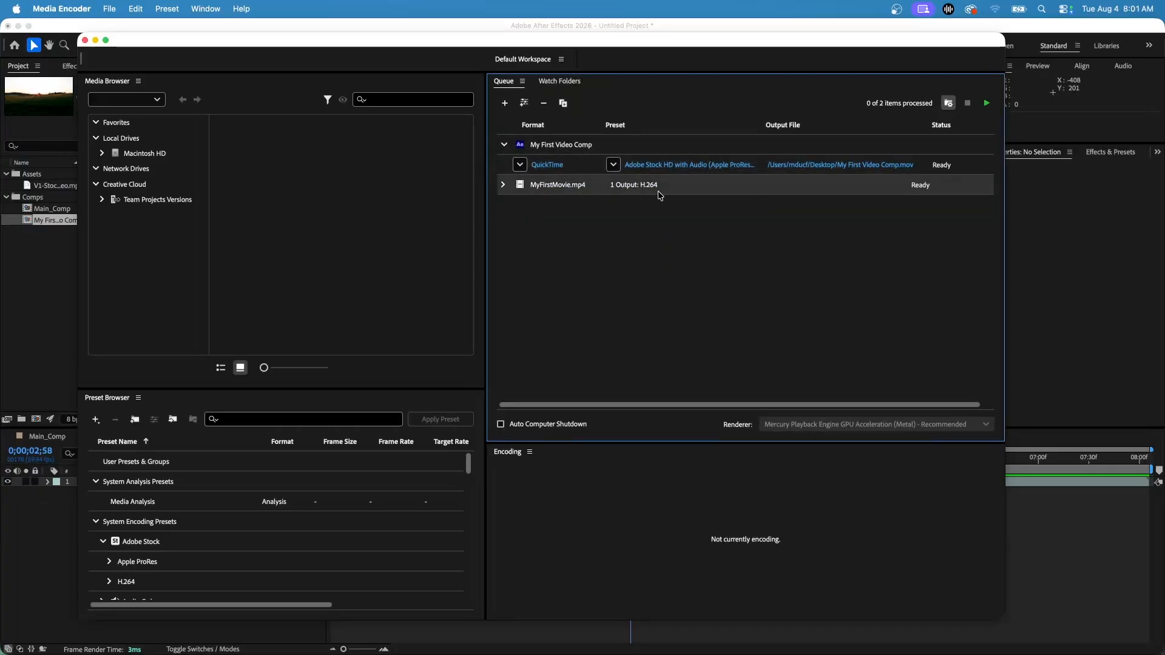
key(Delete)
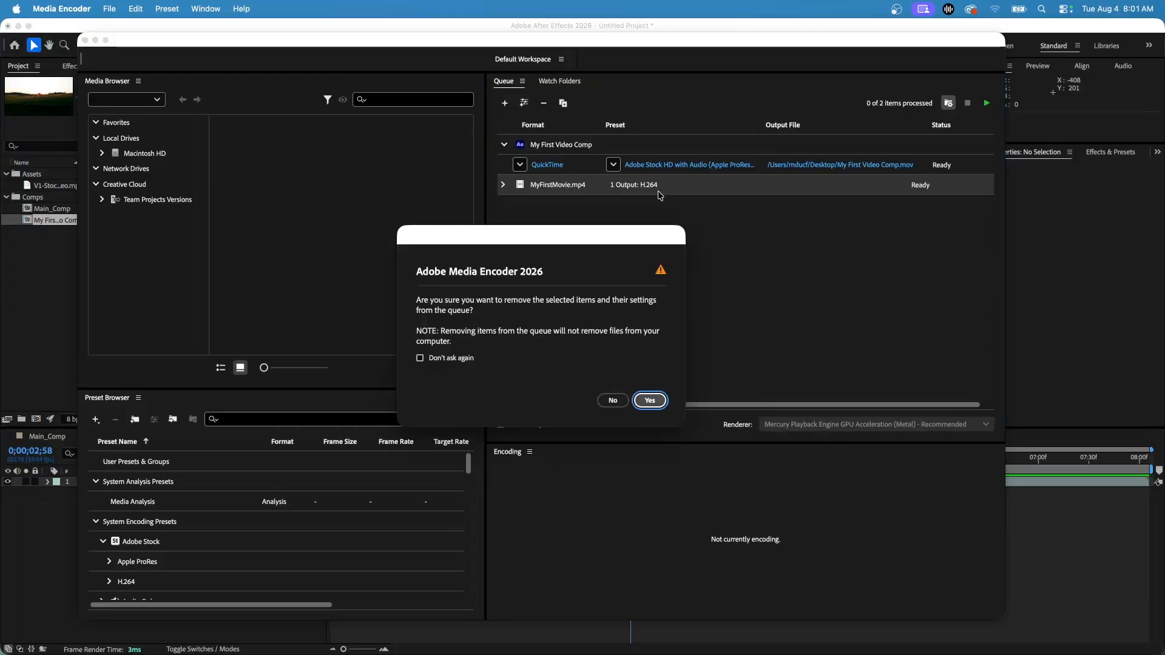
click(650, 401)
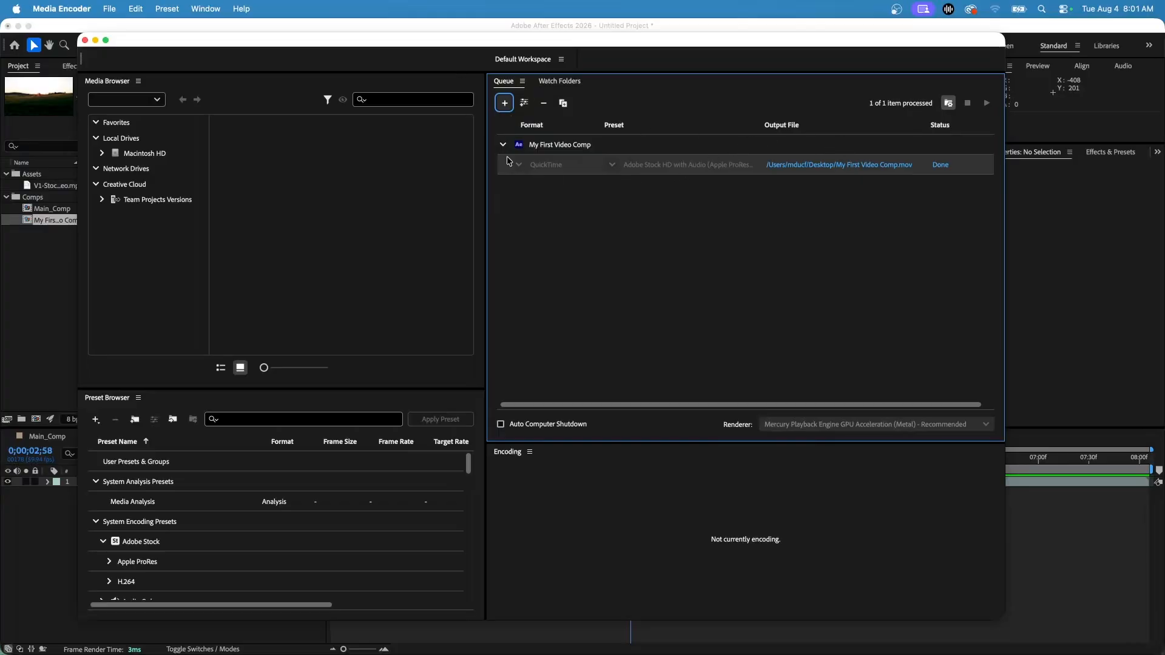
Close Media Encoder, switch to Finder and preview My First Video Comp.mov in the Desktop folder
click(85, 40)
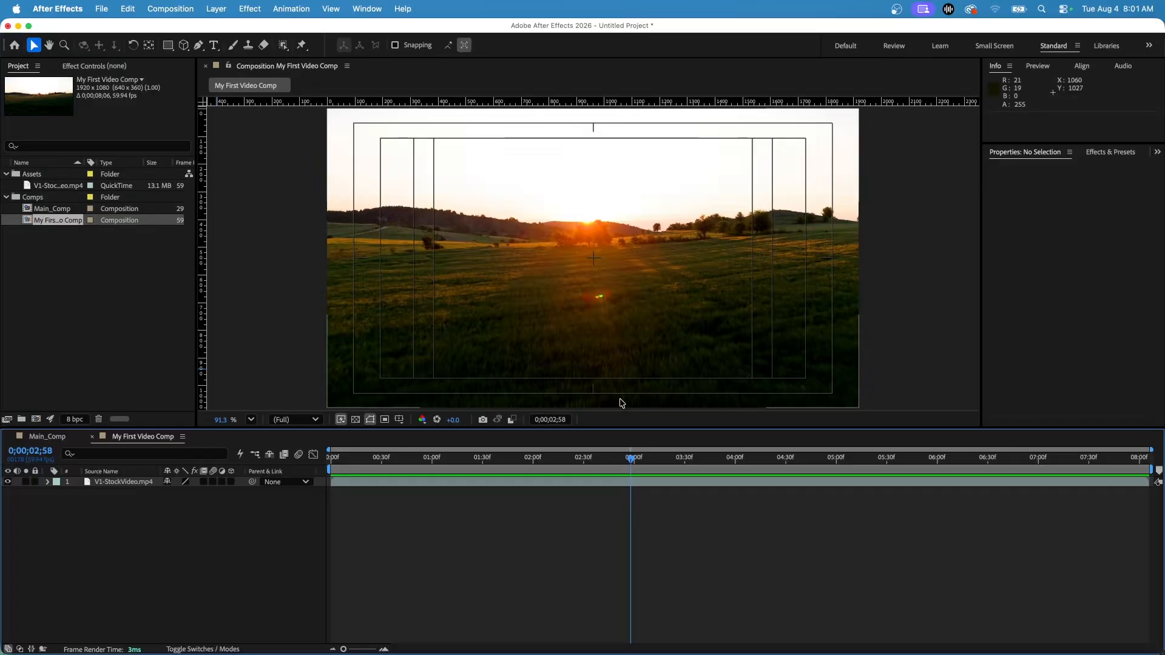
click(414, 635)
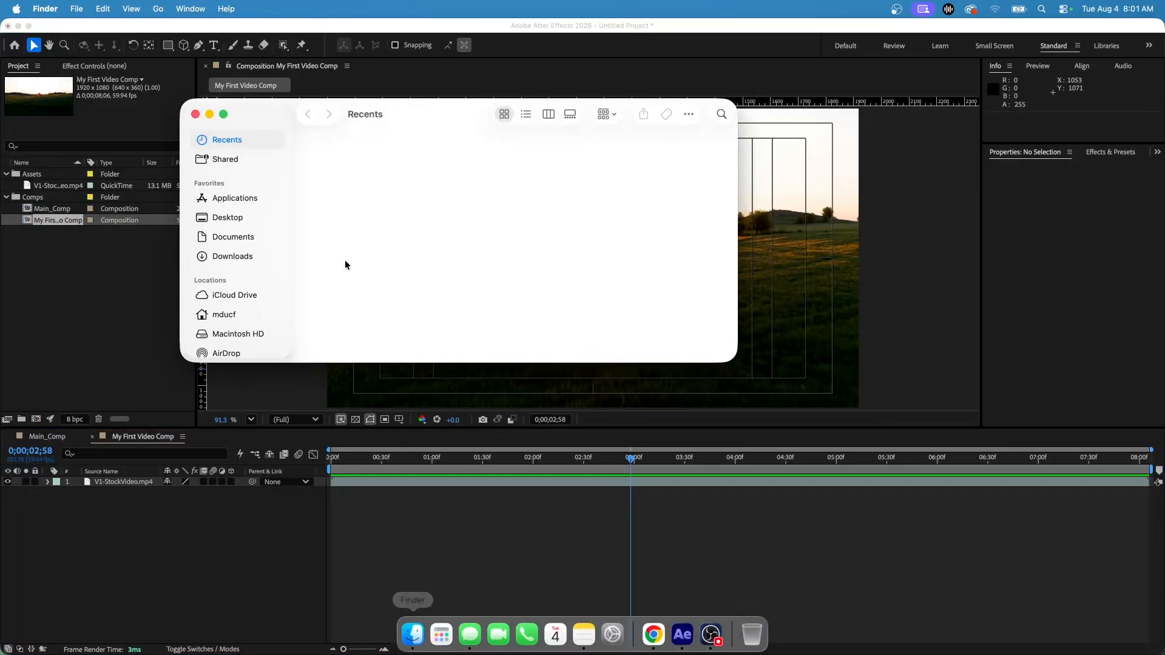
click(228, 218)
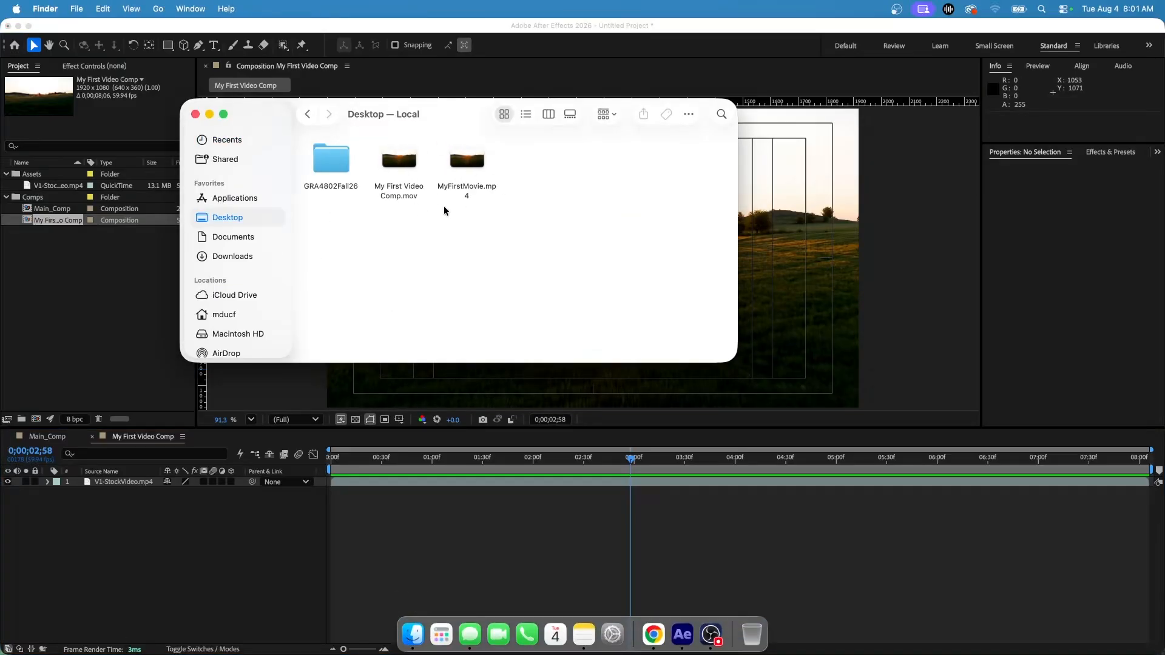
click(401, 194)
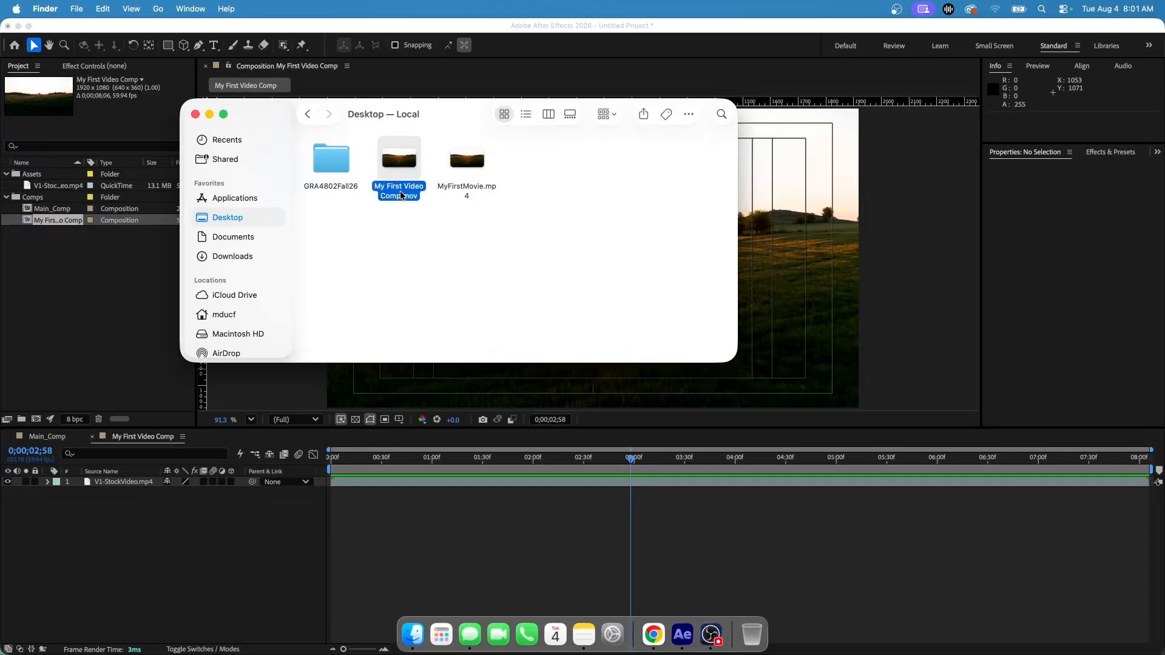
key(space)
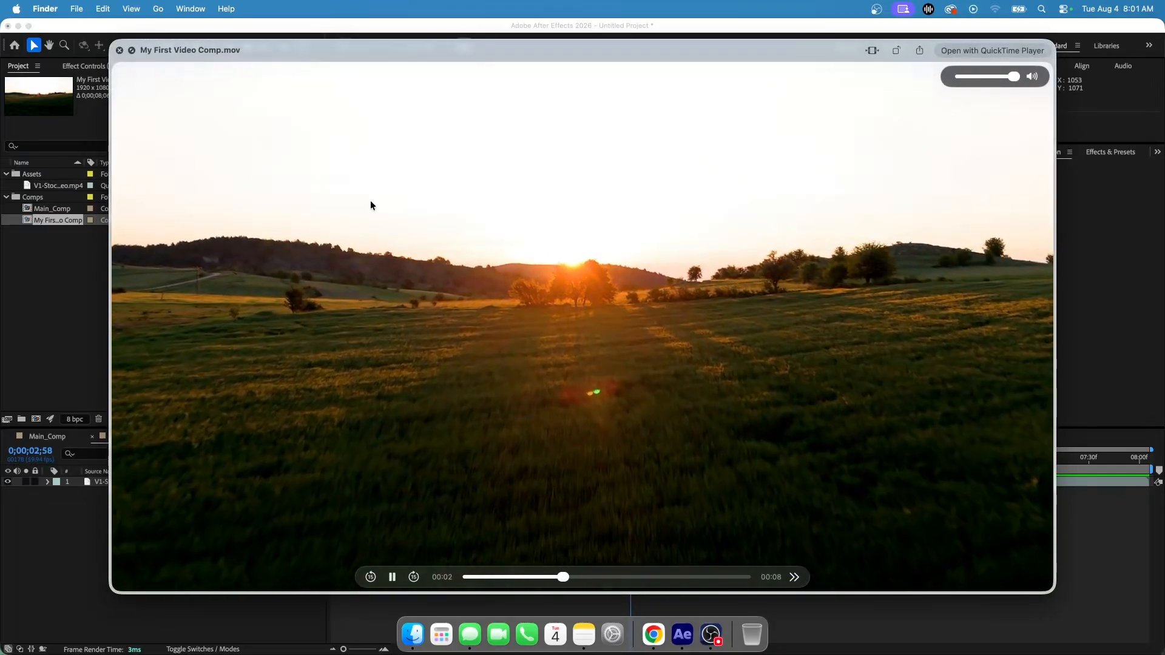
key(space)
click(472, 173)
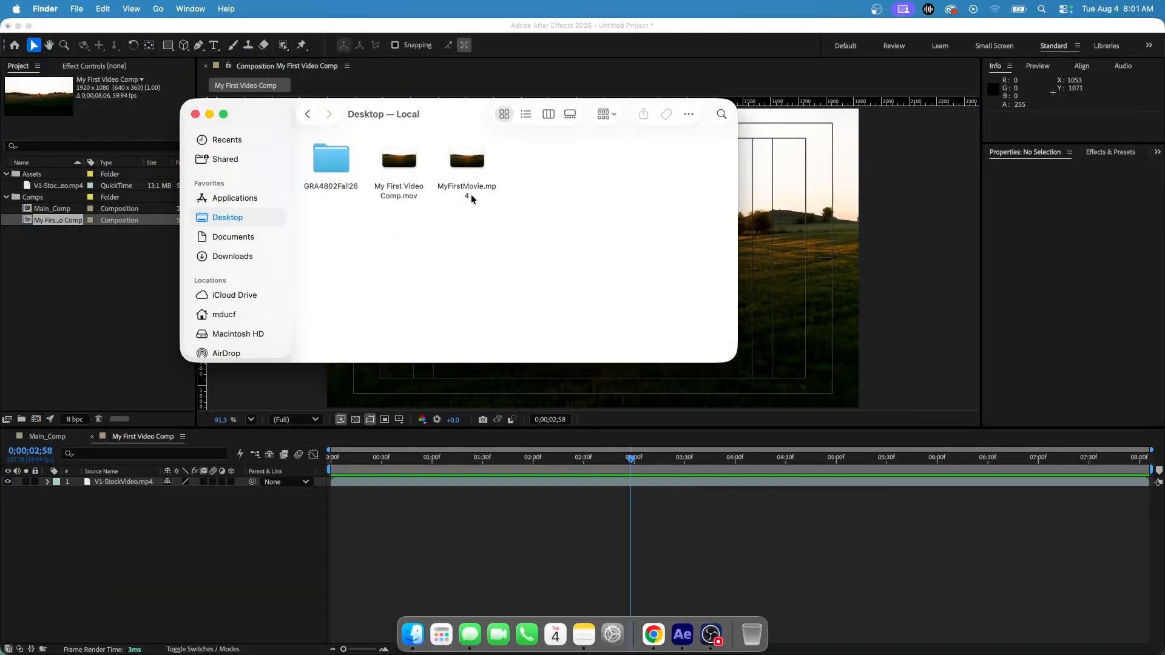
Preview MyFirstMovie.mp4 from the Desktop and close the Finder window
click(472, 196)
key(space)
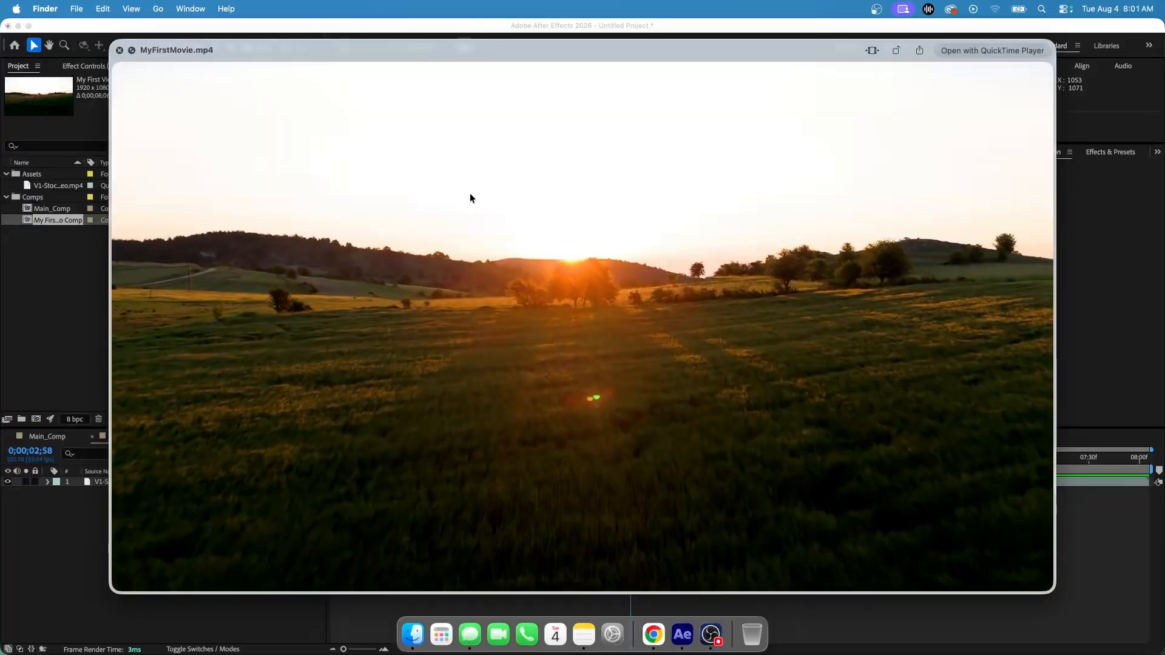
mouse_move(659, 431)
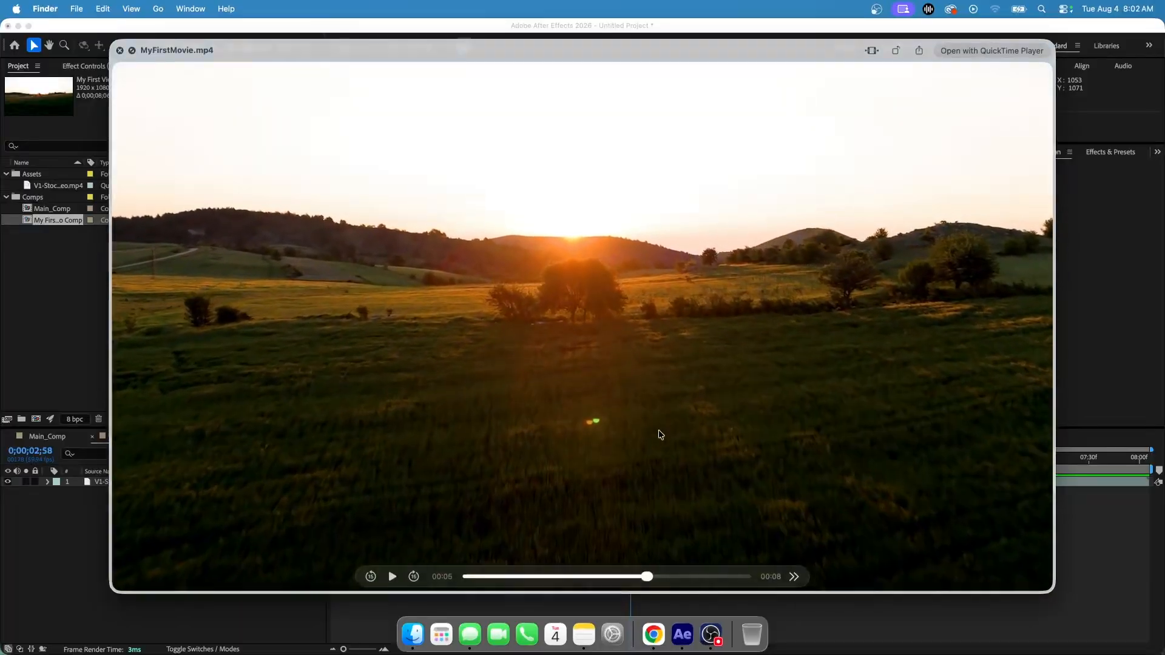
key(space)
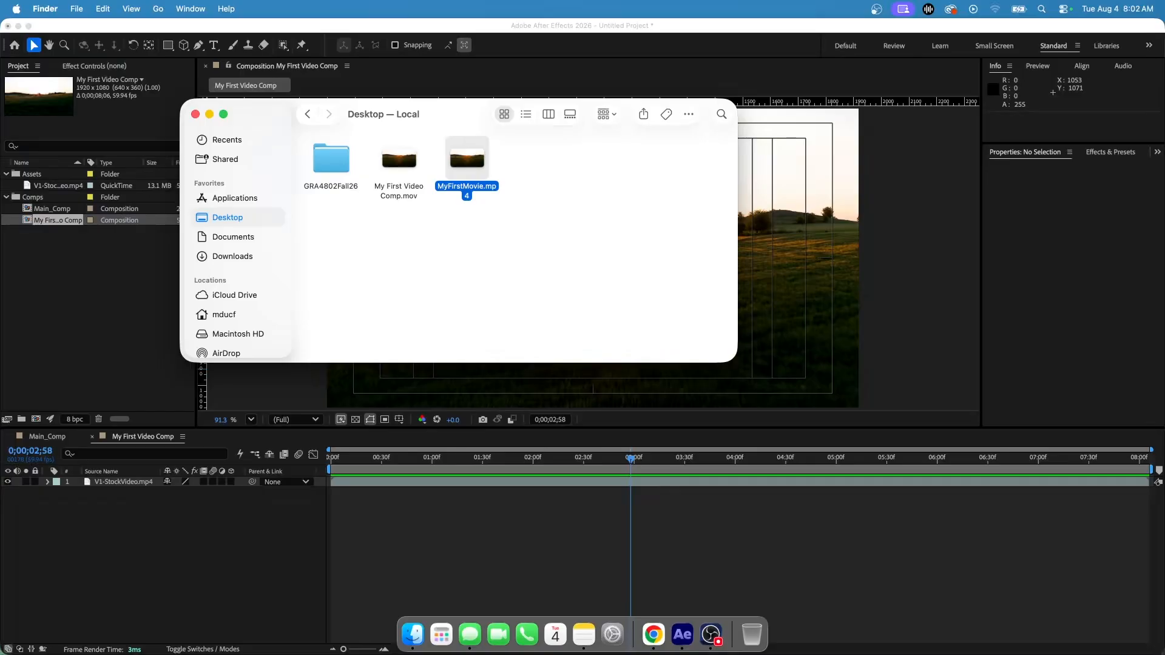
click(194, 114)
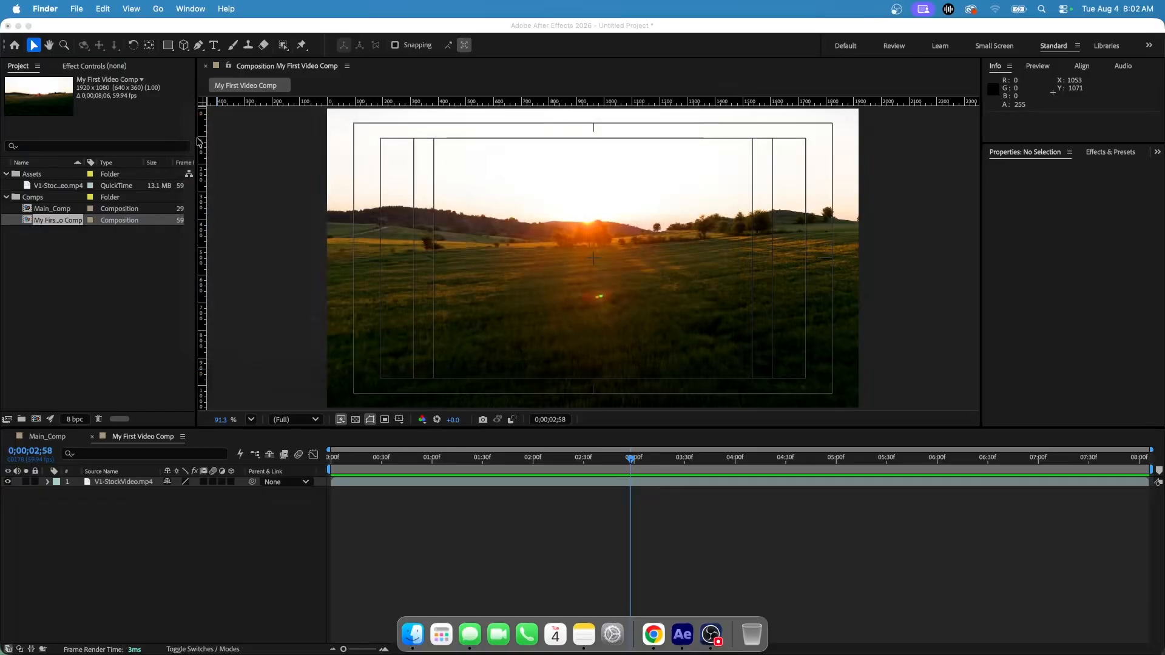